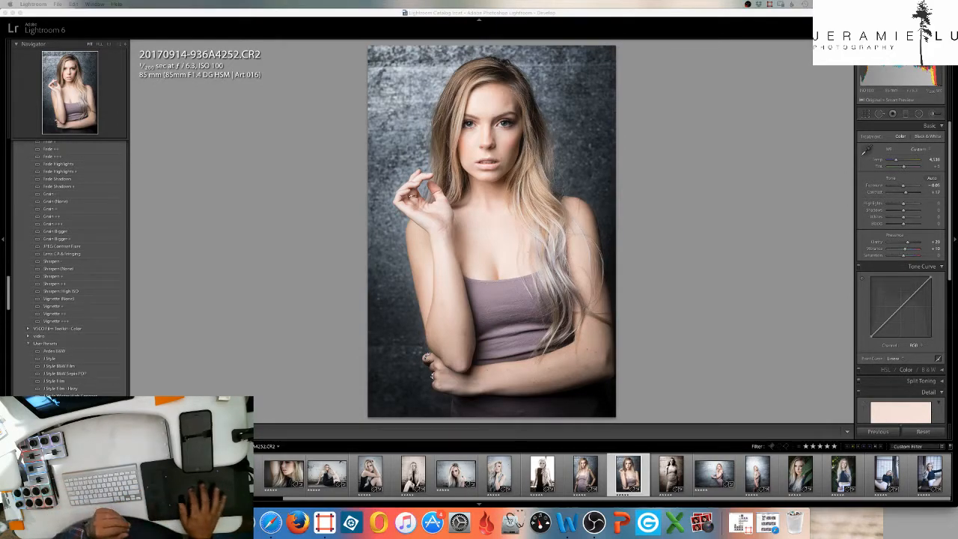
- Reset the portrait's develop settings and inspect the eyes and face up close
click(930, 432)
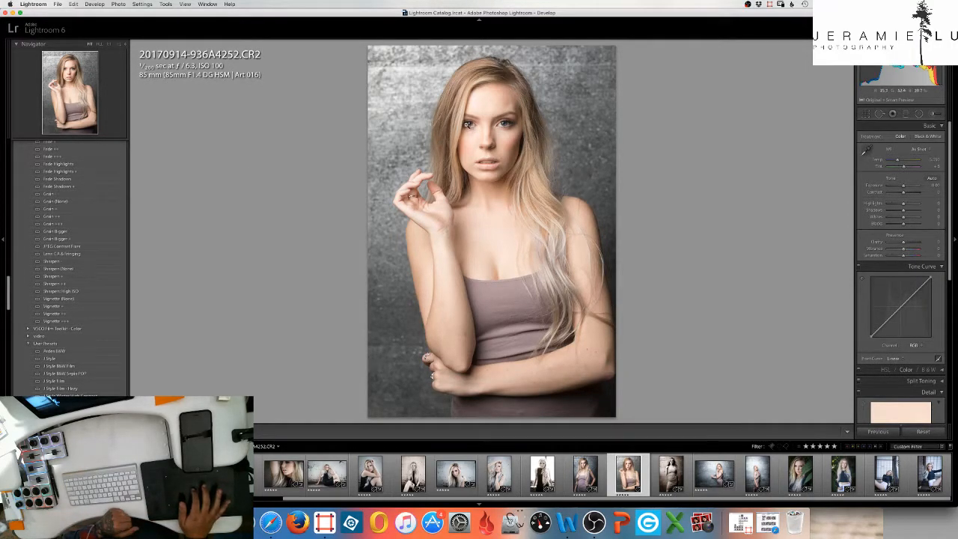
click(465, 124)
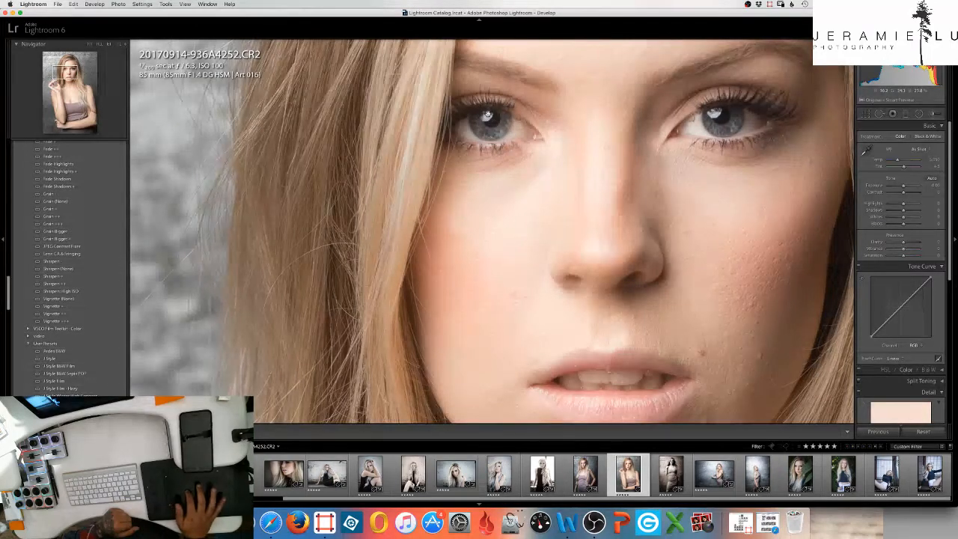
click(482, 123)
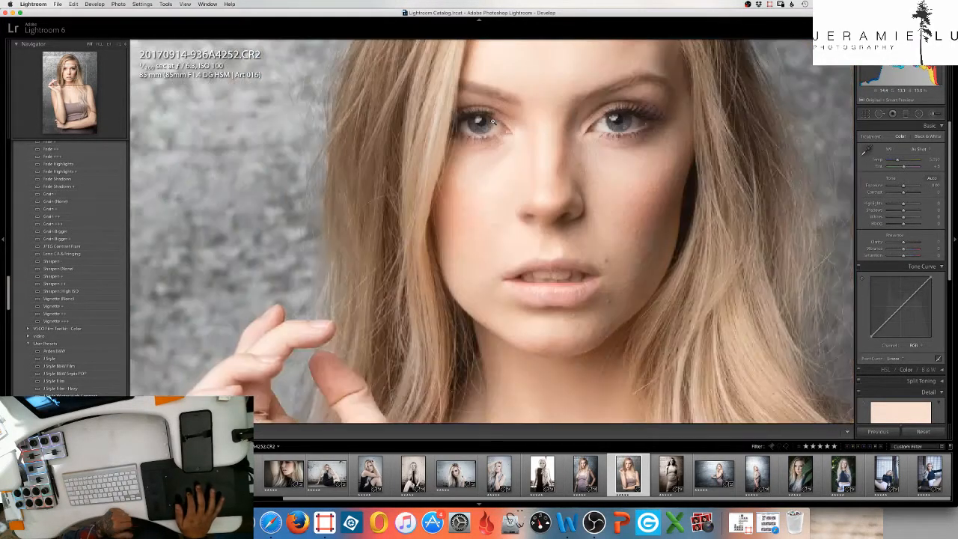
click(494, 121)
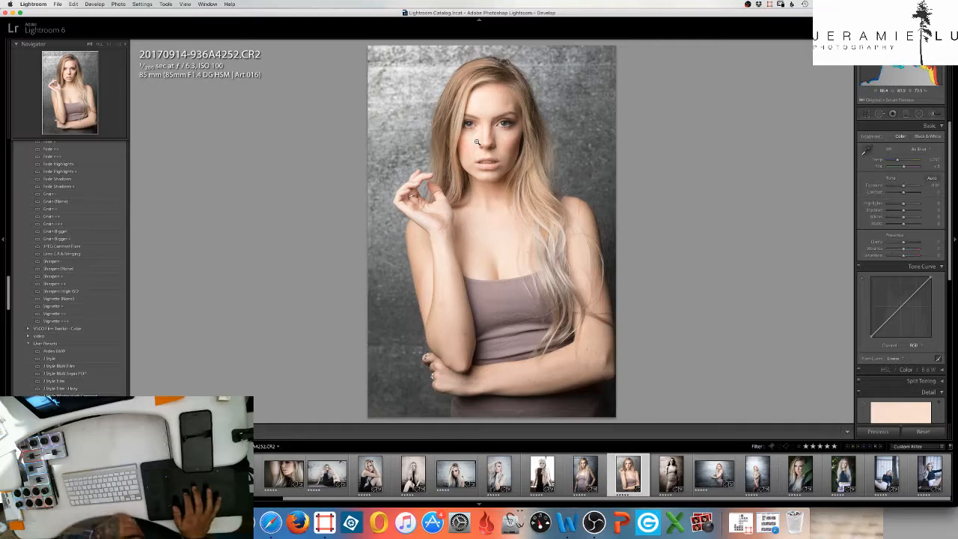
- Apply the J Style user preset to the portrait and cool its white balance temperature
click(56, 360)
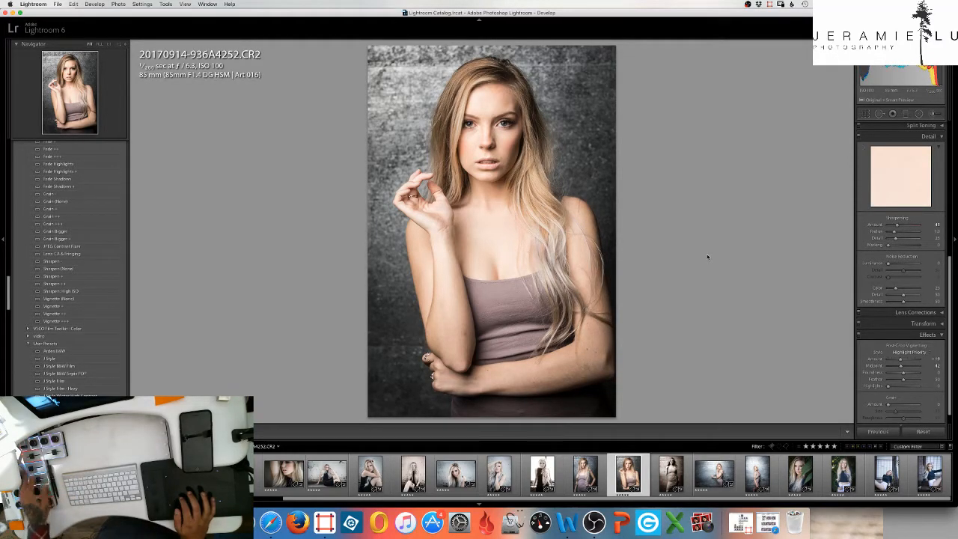
key(super+1)
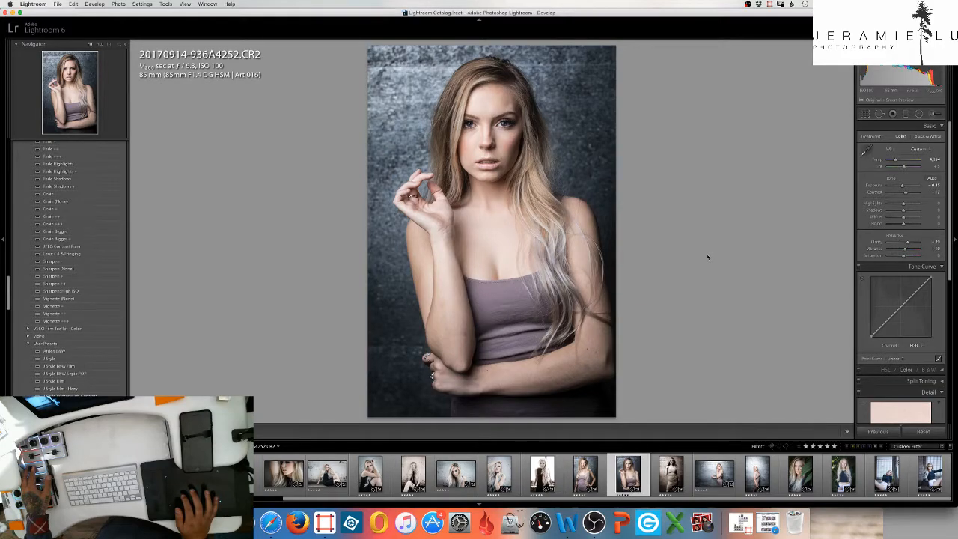
- Compare the portrait before and after the preset and white balance adjustments
key(s)
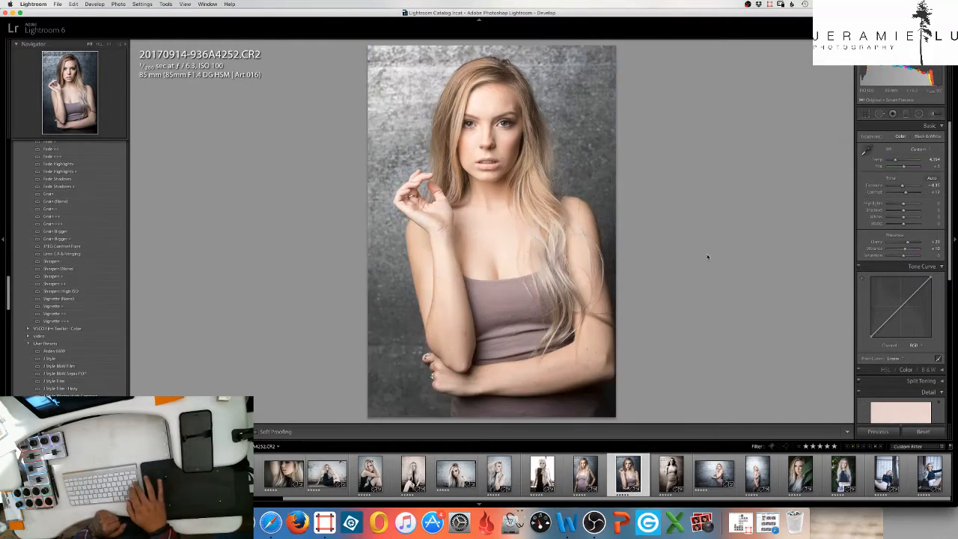
key(backslash)
key(backslash)
key(s)
key(s)
key(s)
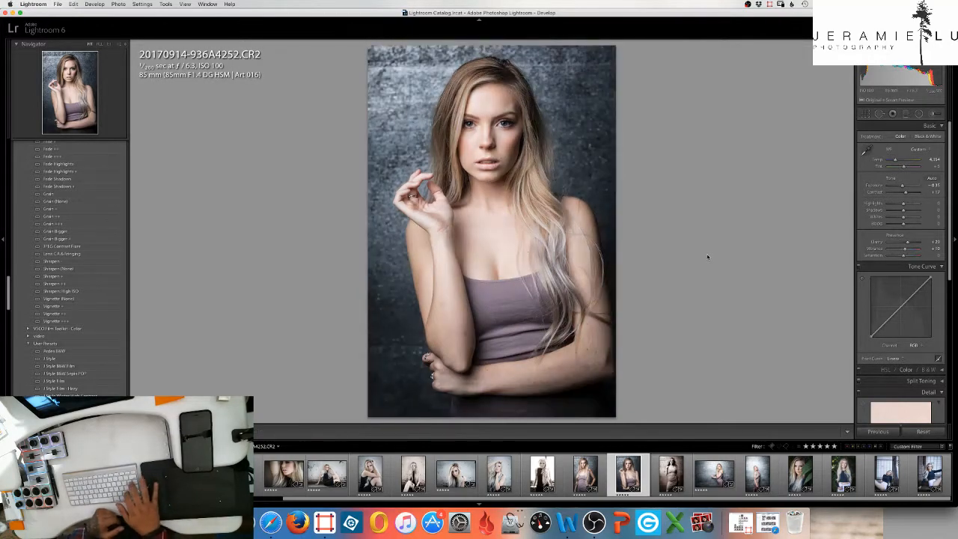
key(s)
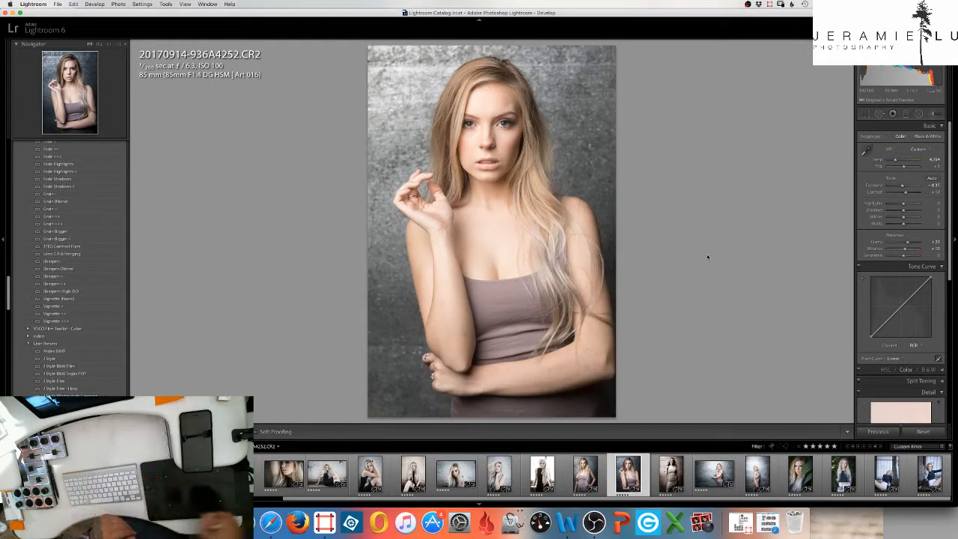
key(s)
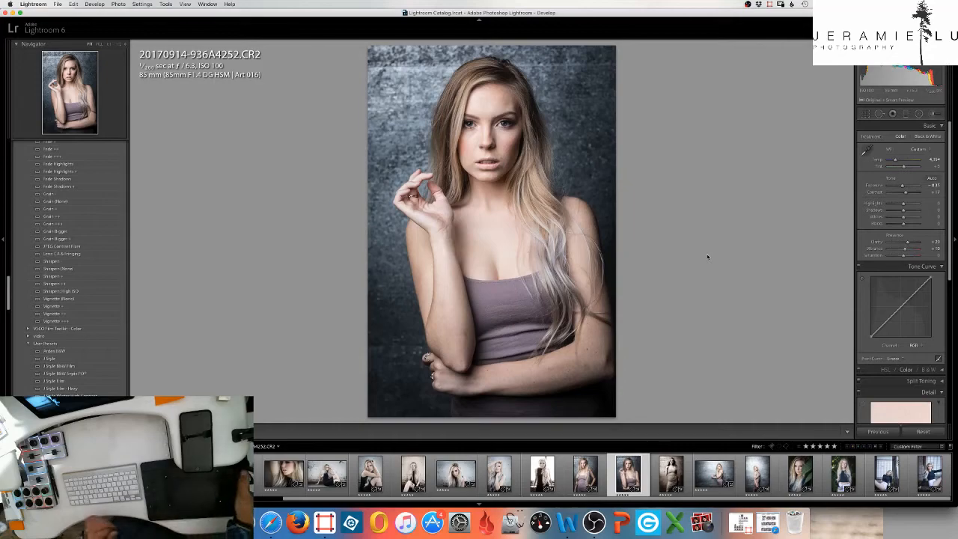
- Paint the J Style Skin Smoothing effect over the face, chest and arms with an enlarged Adjustment Brush
click(935, 114)
click(903, 139)
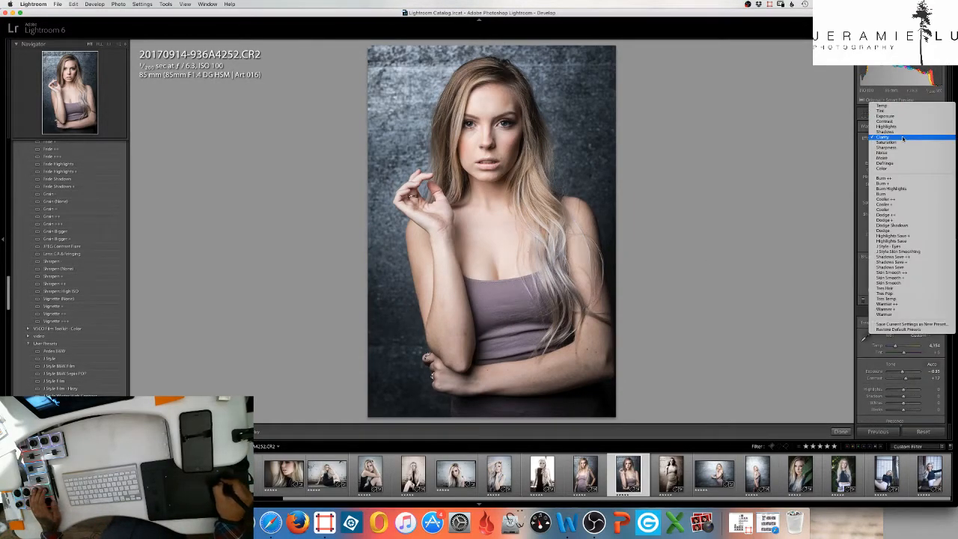
click(898, 252)
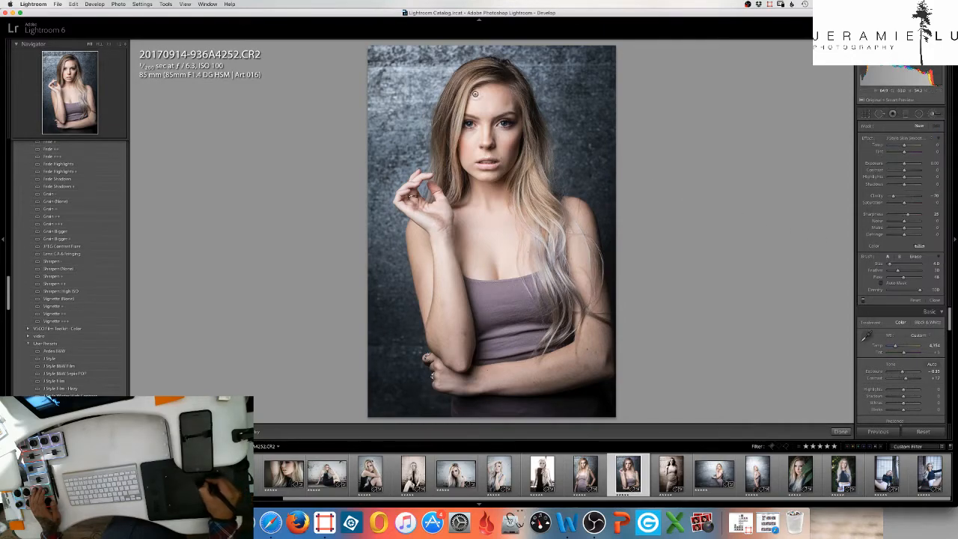
key(])
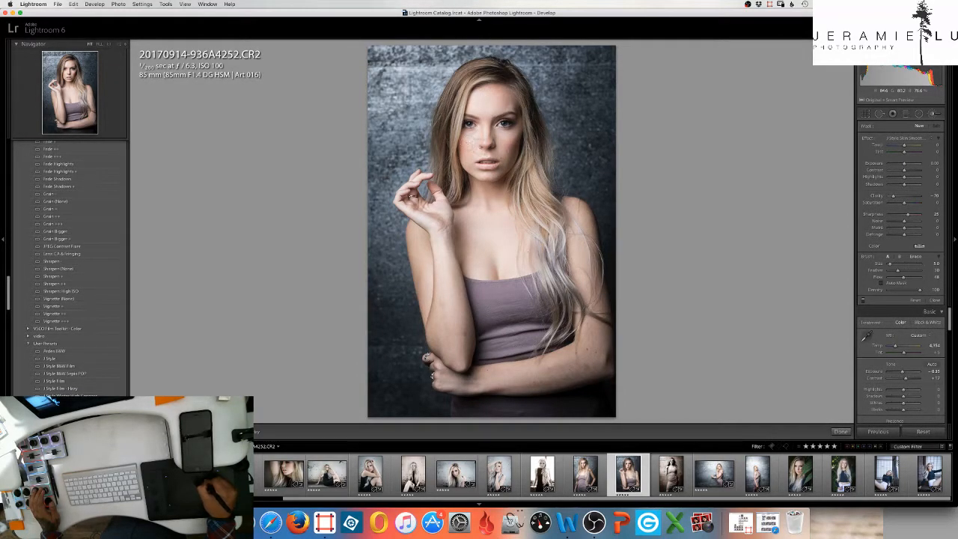
drag(494, 99, 479, 138)
mouse_move(455, 233)
mouse_down()
mouse_move(460, 254)
mouse_move(492, 273)
mouse_up()
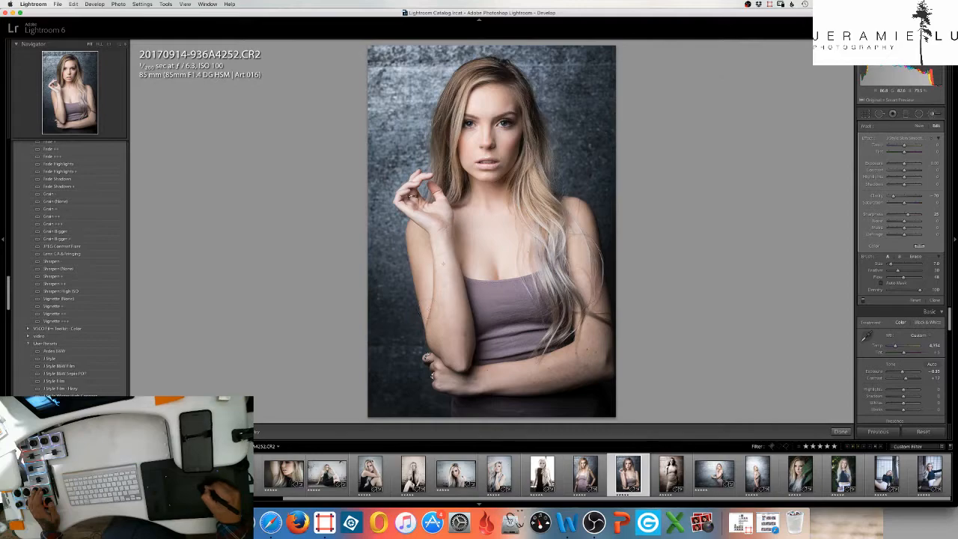
drag(454, 368, 459, 385)
mouse_move(523, 374)
mouse_down()
mouse_move(580, 376)
mouse_move(605, 326)
mouse_move(596, 223)
mouse_move(524, 224)
mouse_move(441, 256)
mouse_up()
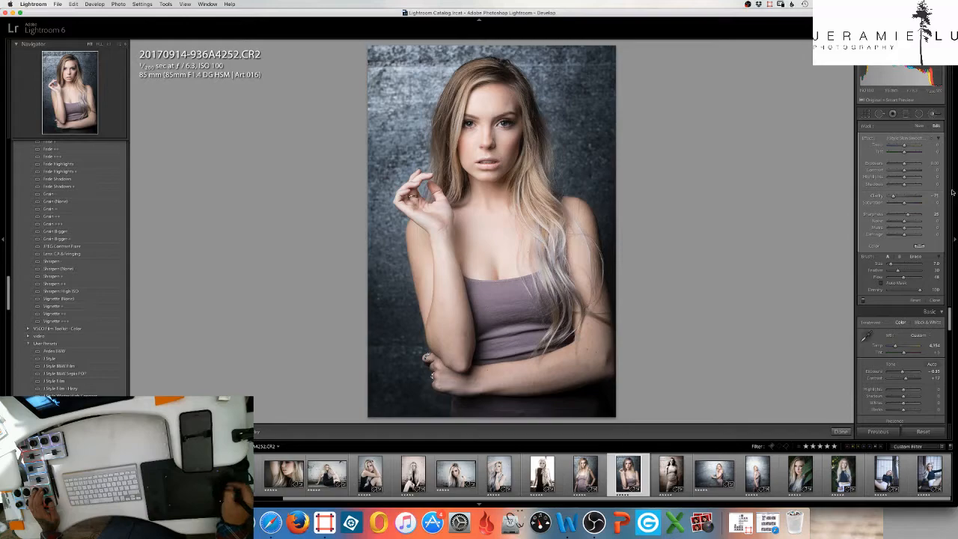
- Soften the skin-smoothing mask by making its Clarity less negative, and compare the portrait before and after
drag(892, 196, 897, 197)
key(backslash)
key(backslash)
key(backslash)
key(backslash)
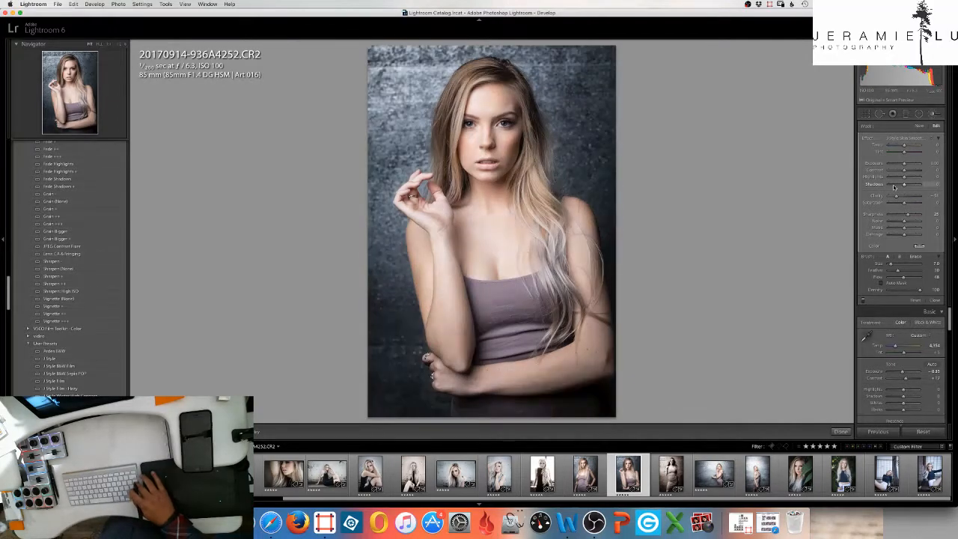
key(backslash)
key(backslash)
key(backslash)
key(backslash)
key(backslash)
key(backslash)
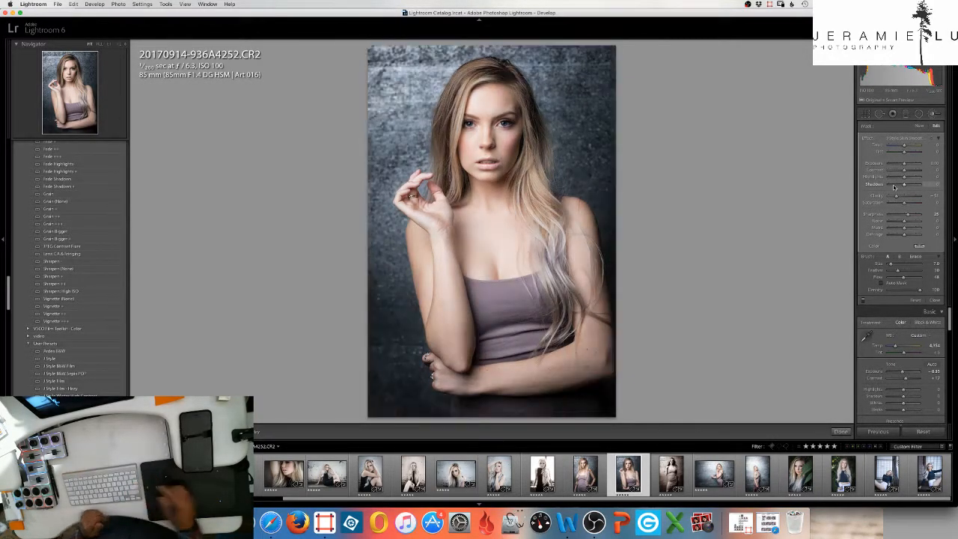
- Start a new skin-smoothing brush adjustment with a smaller brush size
click(919, 126)
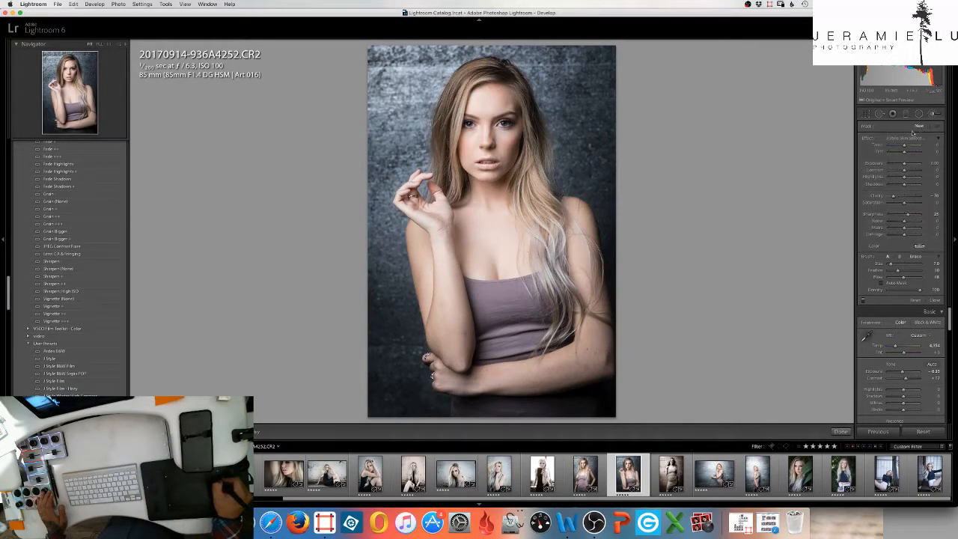
key(bracketleft)
key(bracketleft)
key(bracketleft)
key(bracketleft)
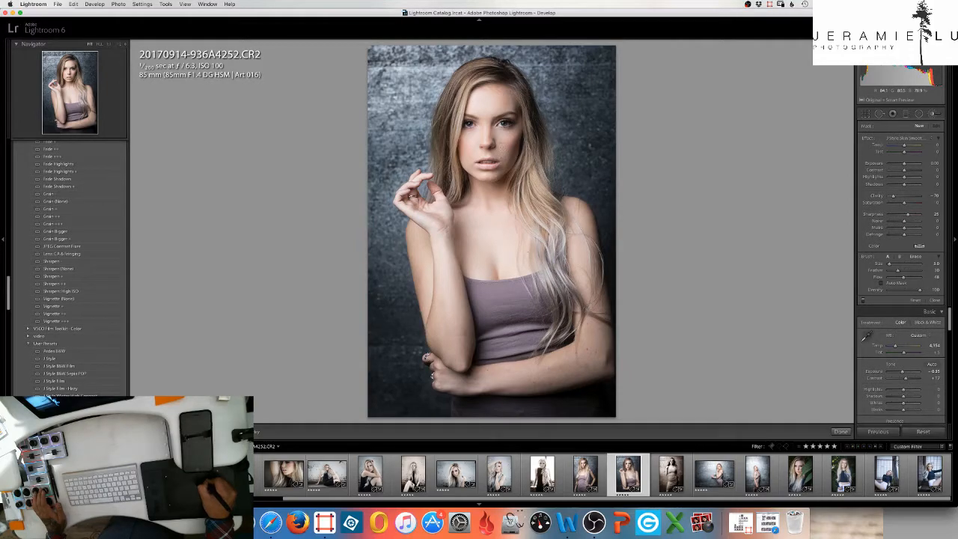
- Clone out the small blemishes on the cheeks, jaw and chin using Spot Removal in Clone mode with a reduced brush size
key(z)
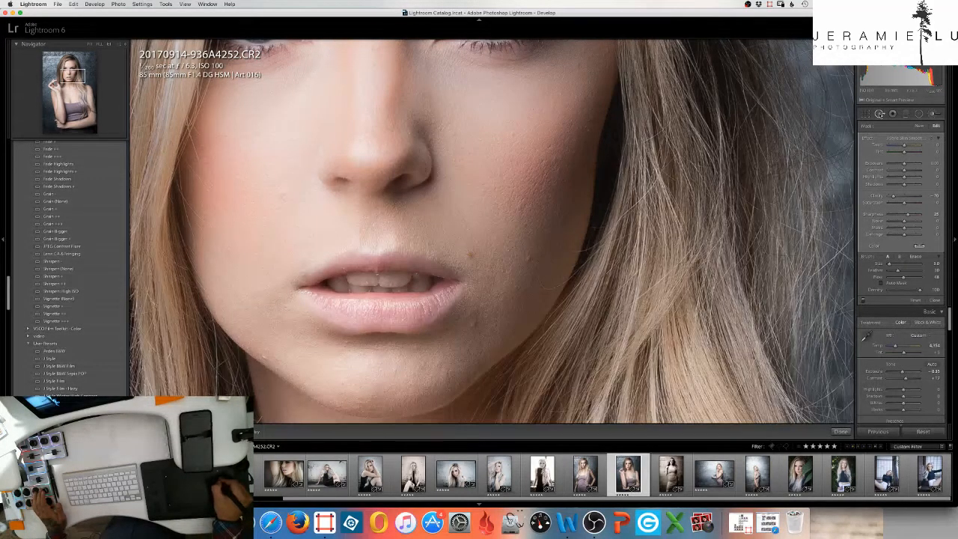
click(879, 114)
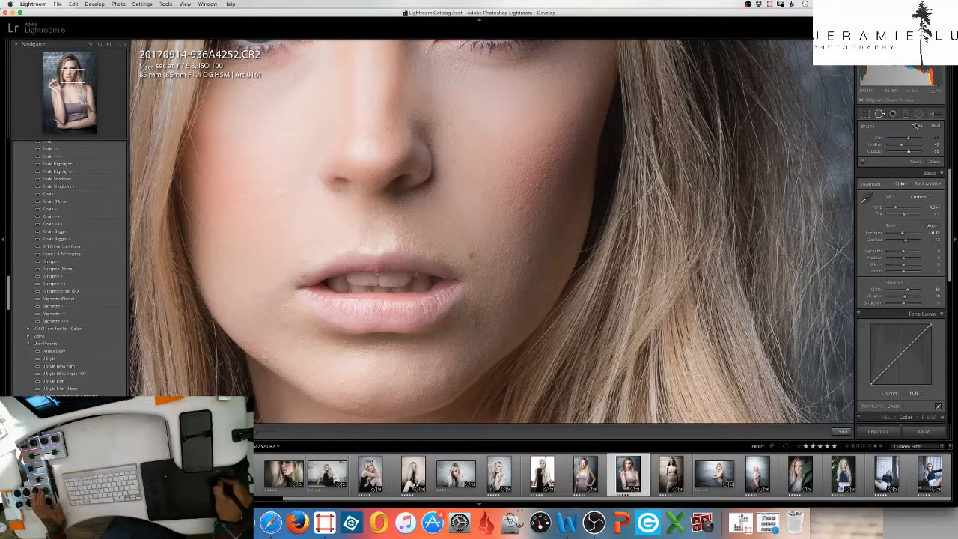
click(917, 126)
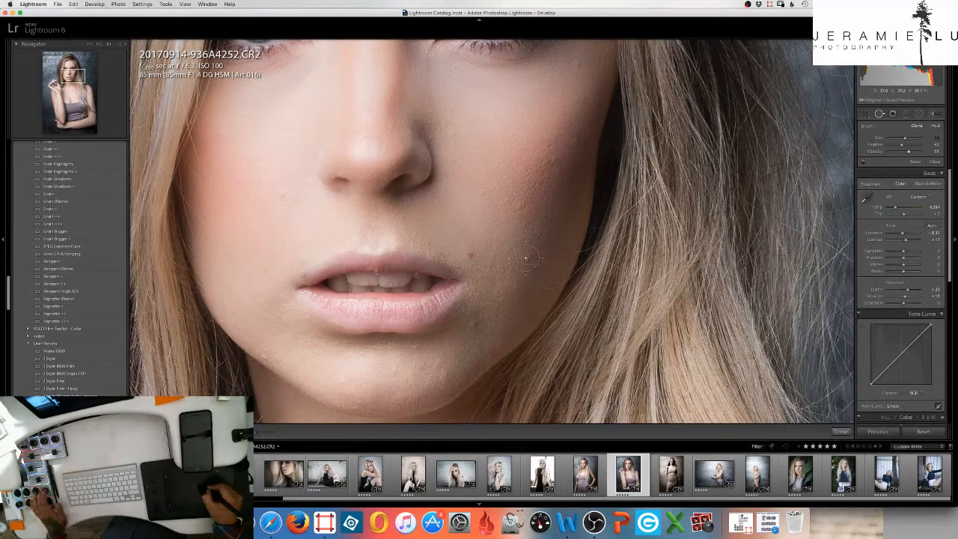
key(bracketleft)
key(bracketleft)
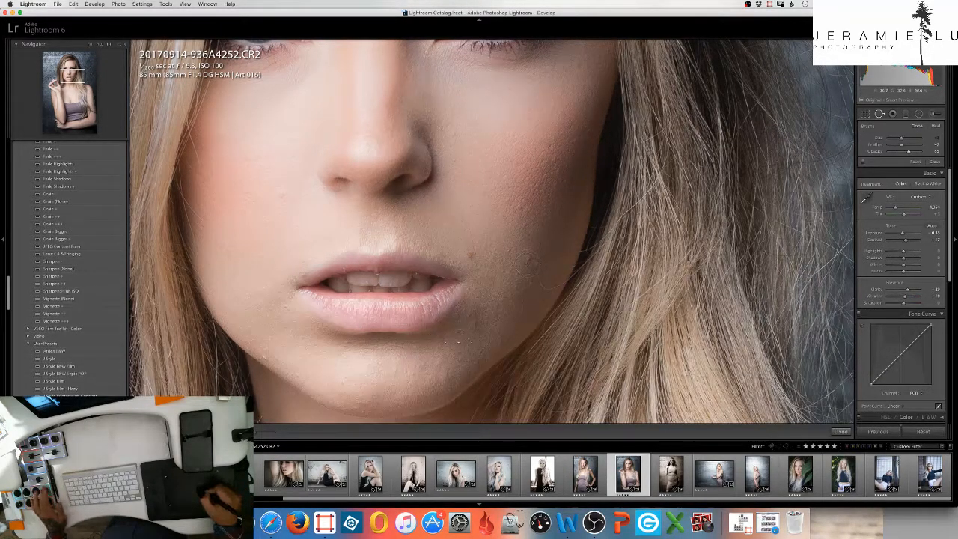
click(476, 345)
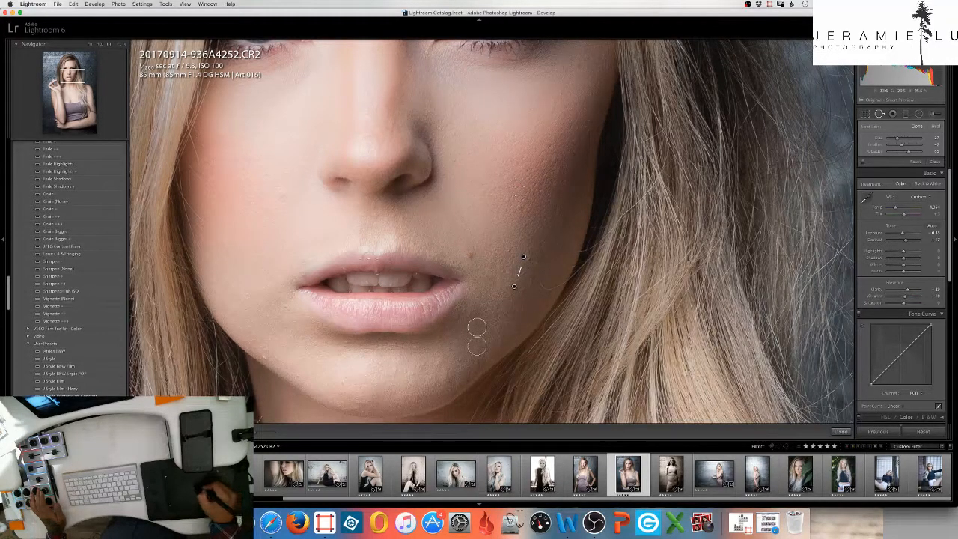
click(283, 193)
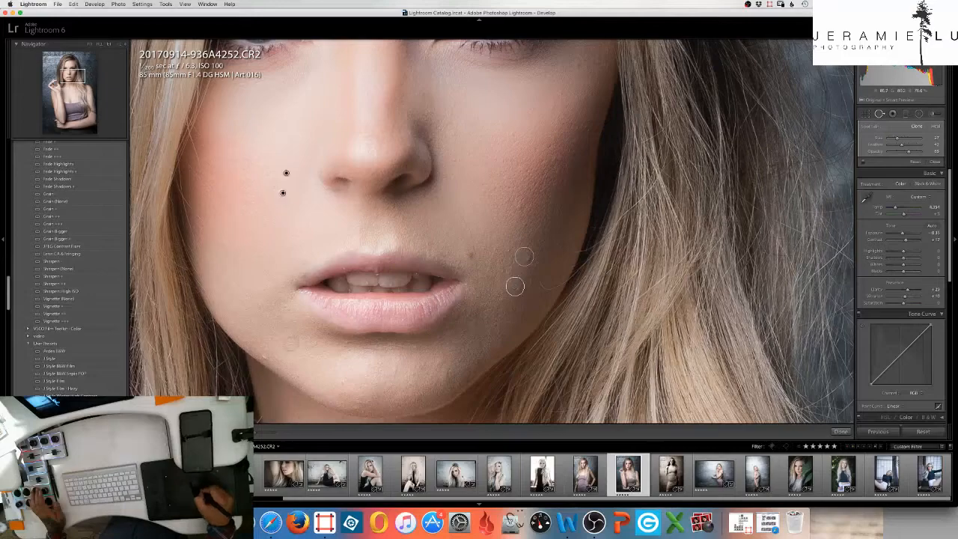
click(269, 354)
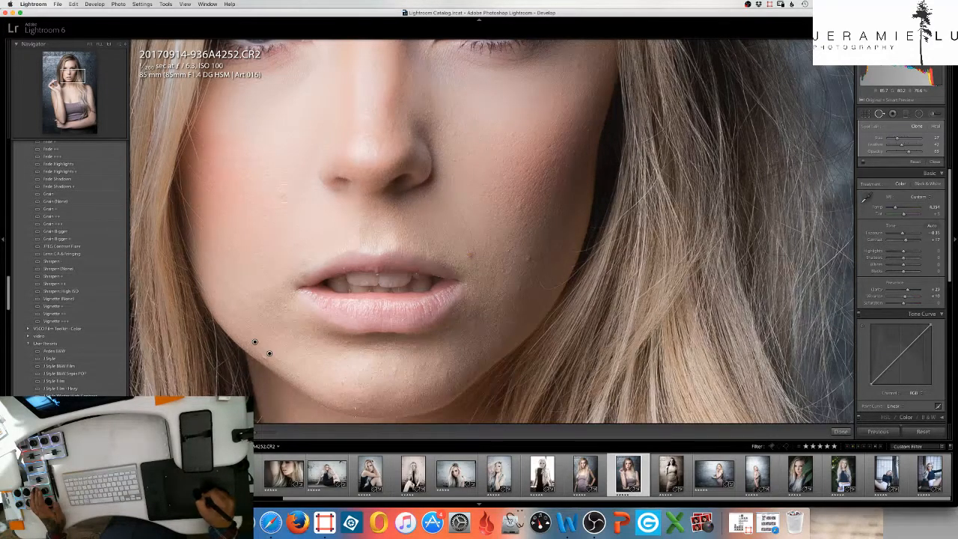
click(340, 382)
click(377, 364)
click(414, 348)
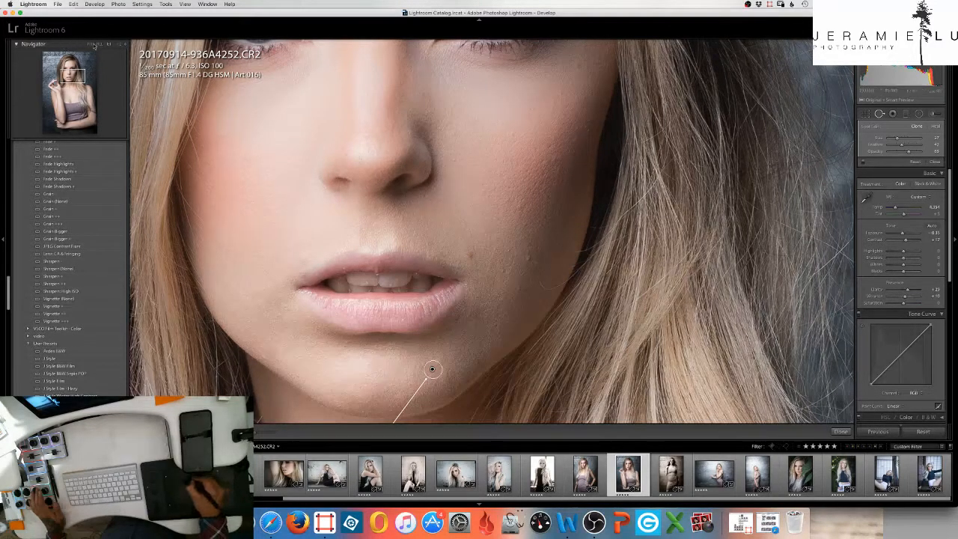
- Clone out the small blemishes across the forehead with the Spot Removal tool
click(118, 46)
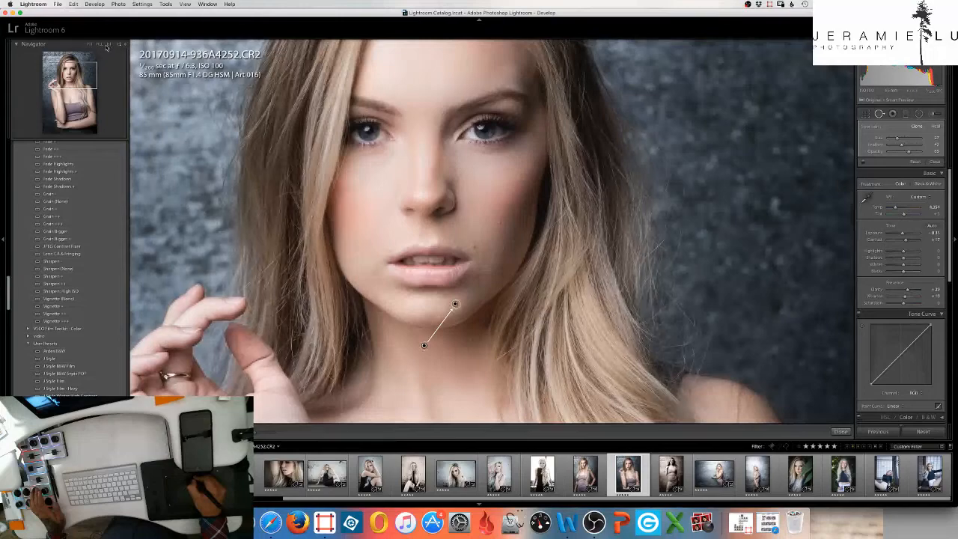
click(108, 47)
drag(74, 75, 71, 77)
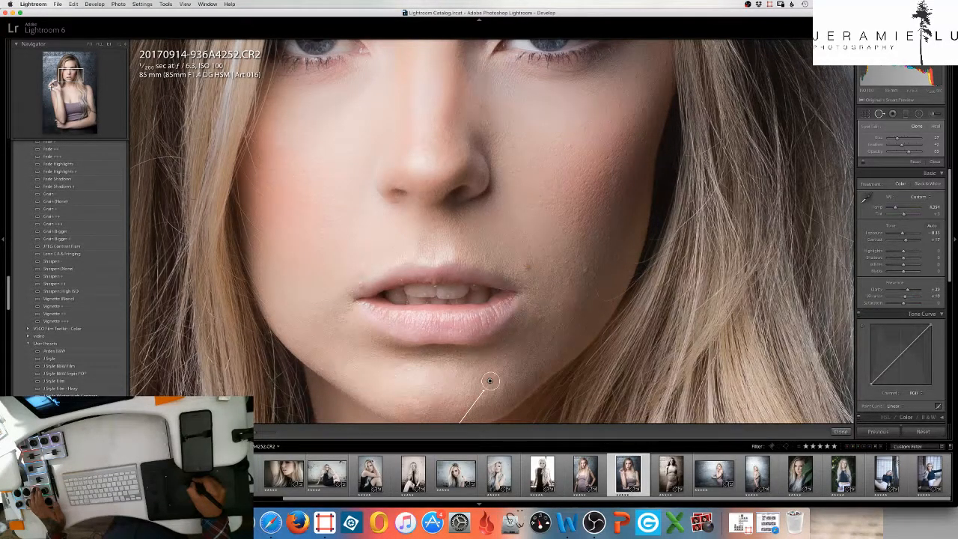
drag(70, 77, 71, 65)
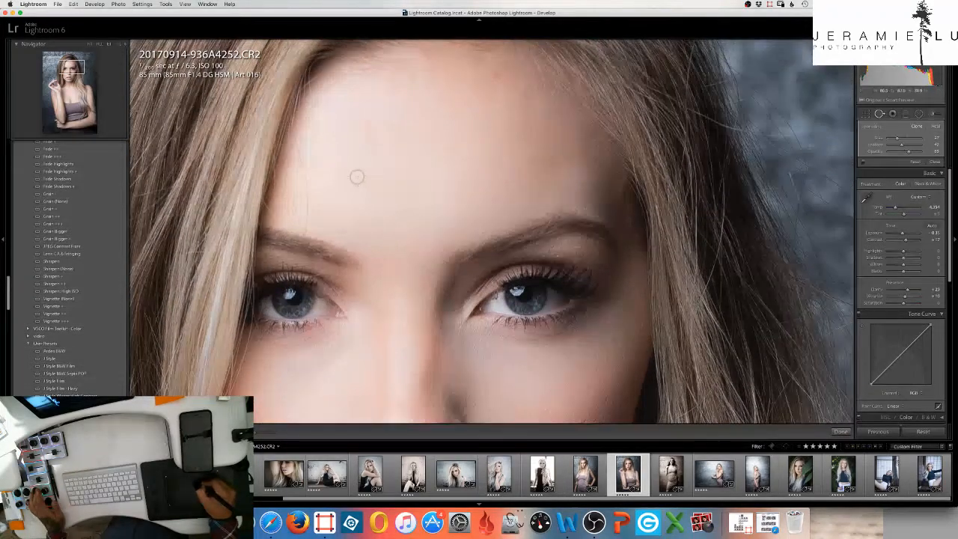
click(377, 122)
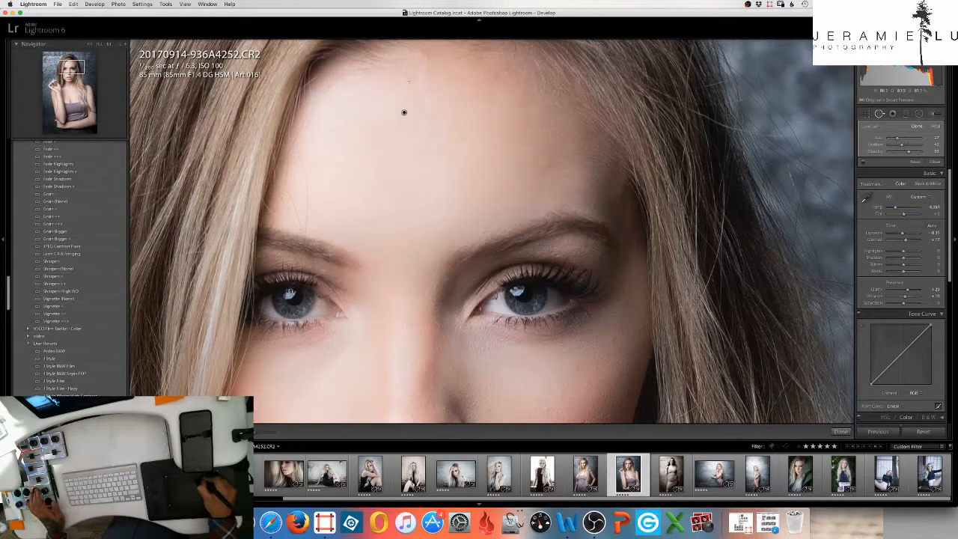
click(480, 147)
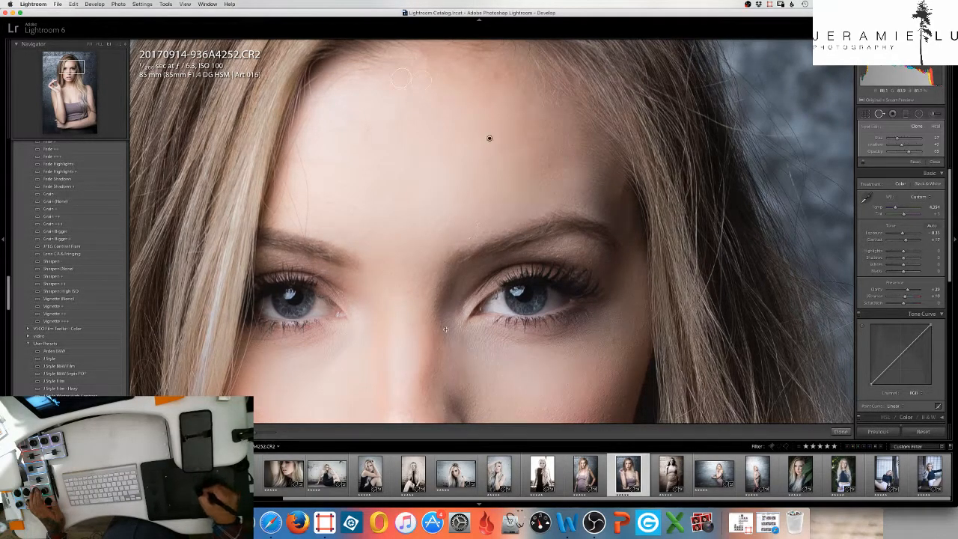
click(451, 179)
- Enlarge the spot brush and compare the whole retouched portrait with its original version
key(z)
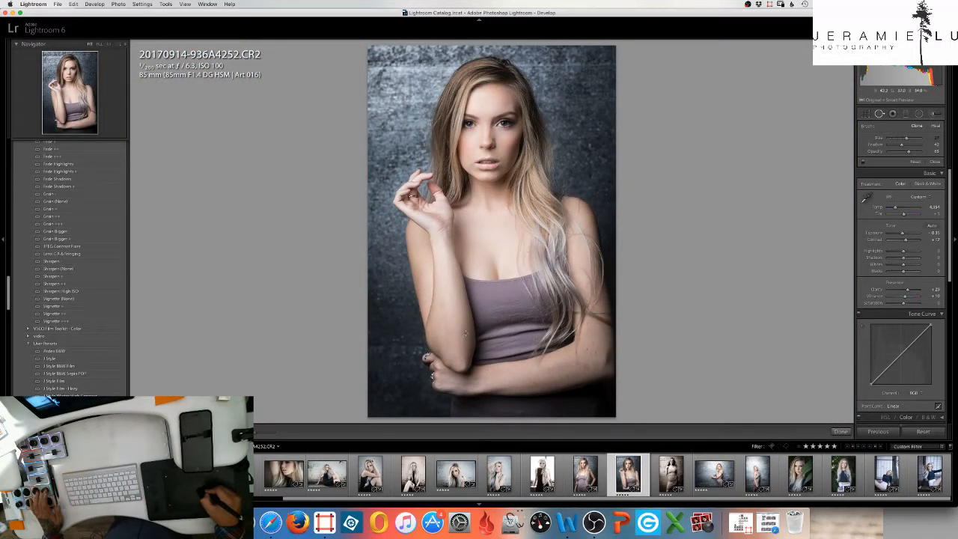
key(bracketright)
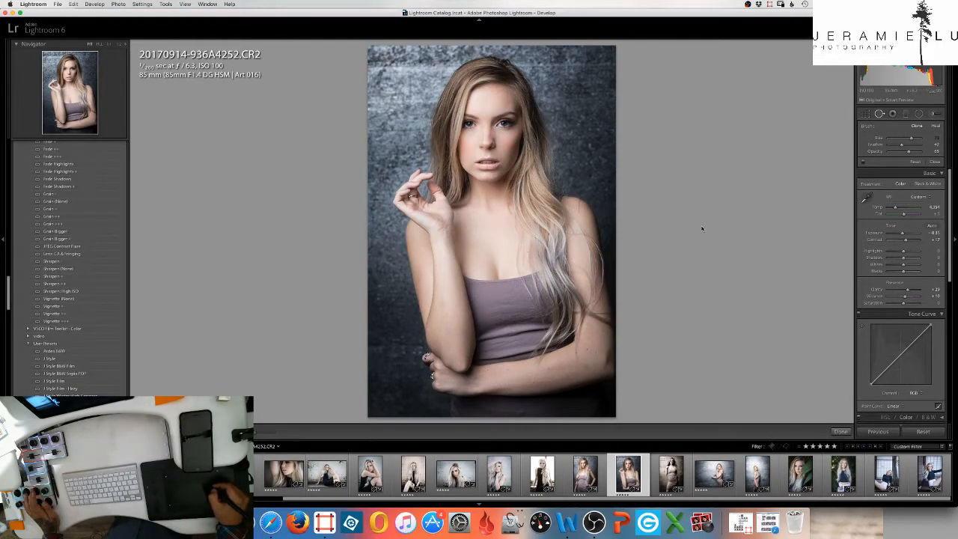
key(backslash)
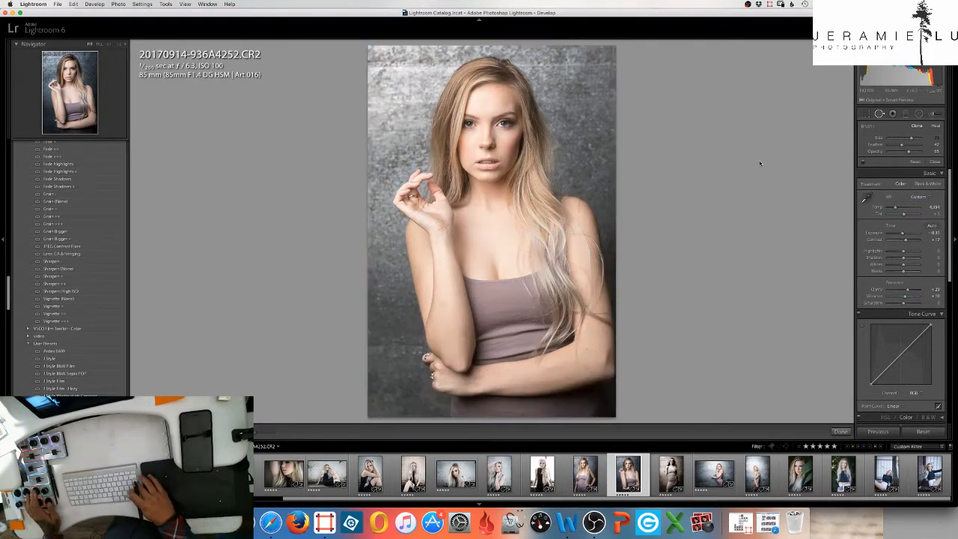
- Darken the hairline and the outer edge of the face with a new adjustment brush using the Burn effect
key(backslash)
key(backslash)
key(backslash)
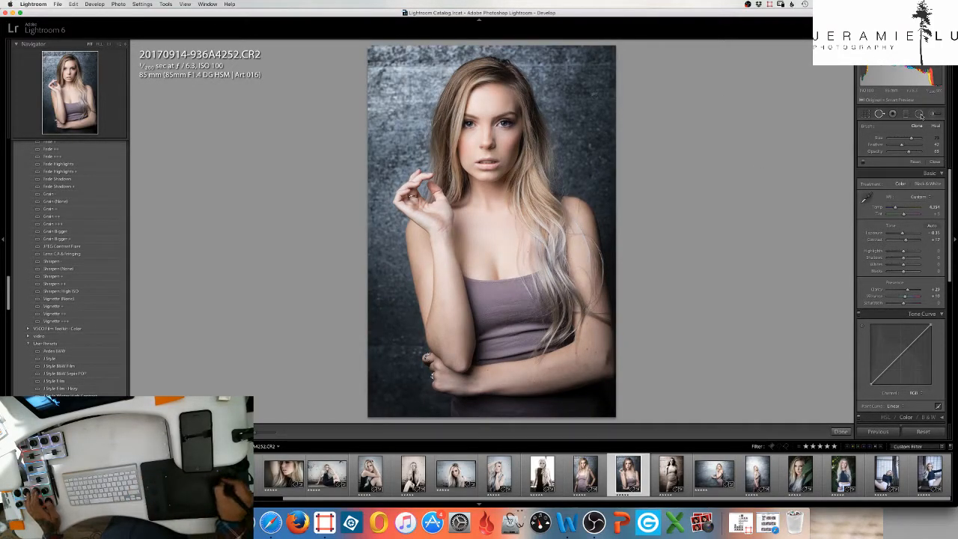
click(933, 114)
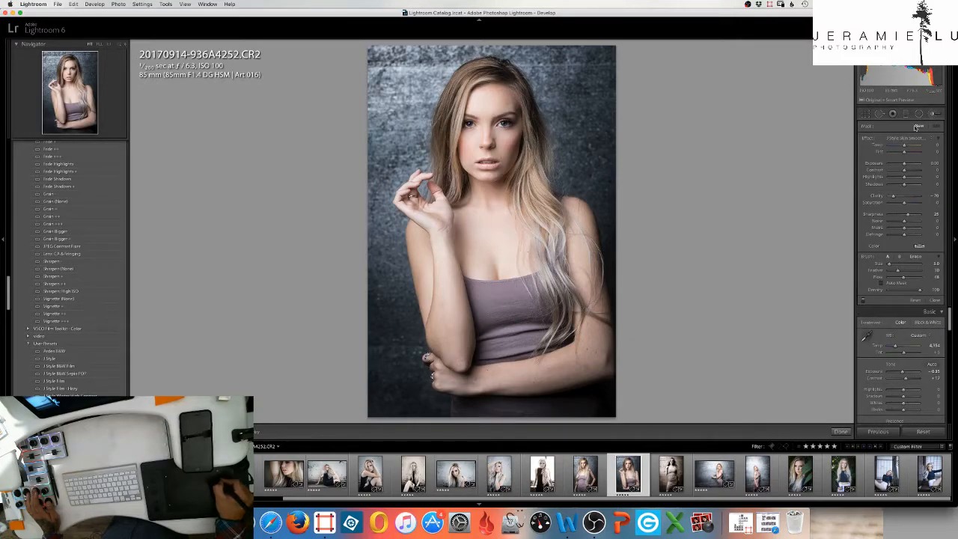
click(906, 138)
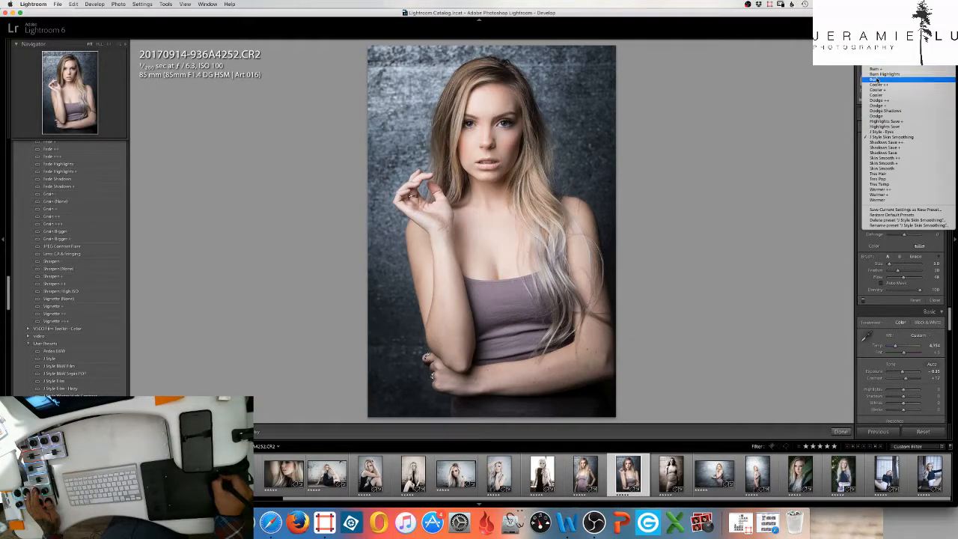
click(877, 80)
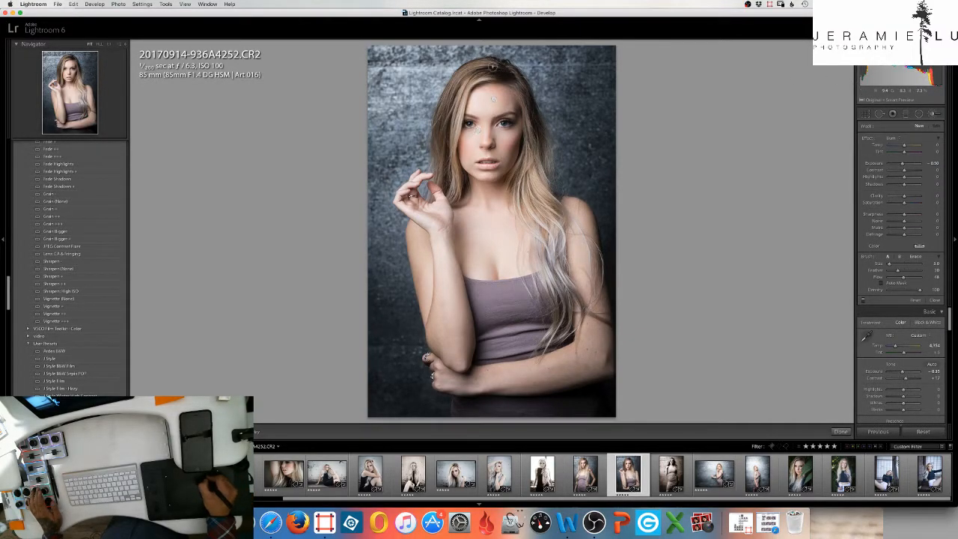
mouse_move(502, 74)
mouse_down()
mouse_move(538, 134)
mouse_move(512, 191)
mouse_move(522, 213)
mouse_move(547, 180)
mouse_up()
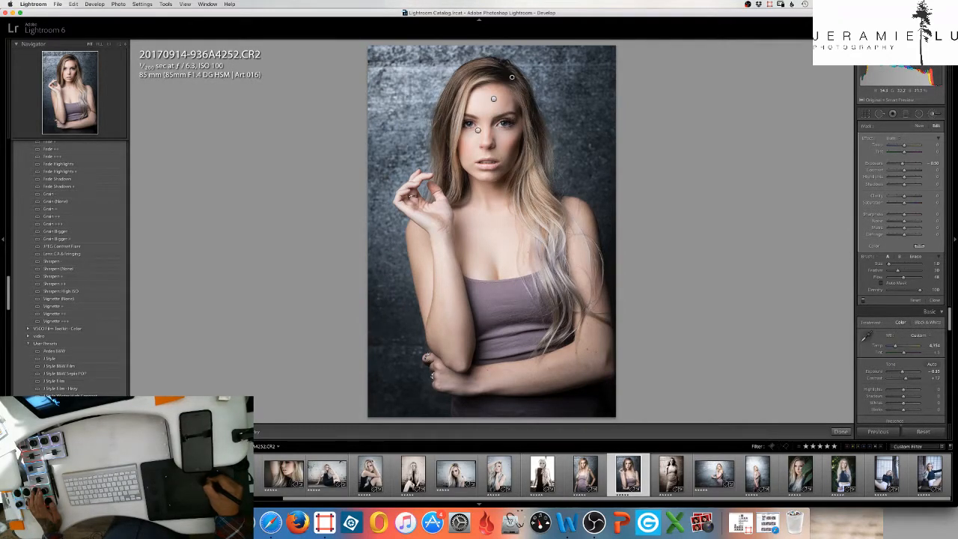
- Set the exposure of the hairline and face burn adjustment to -0.20
click(934, 164)
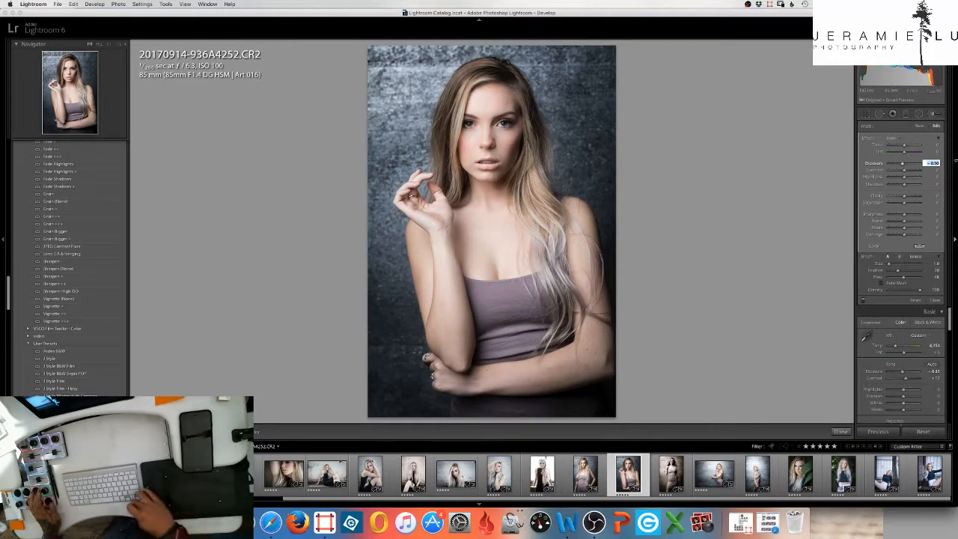
key(Up)
key(Up)
key(Up)
key(Up)
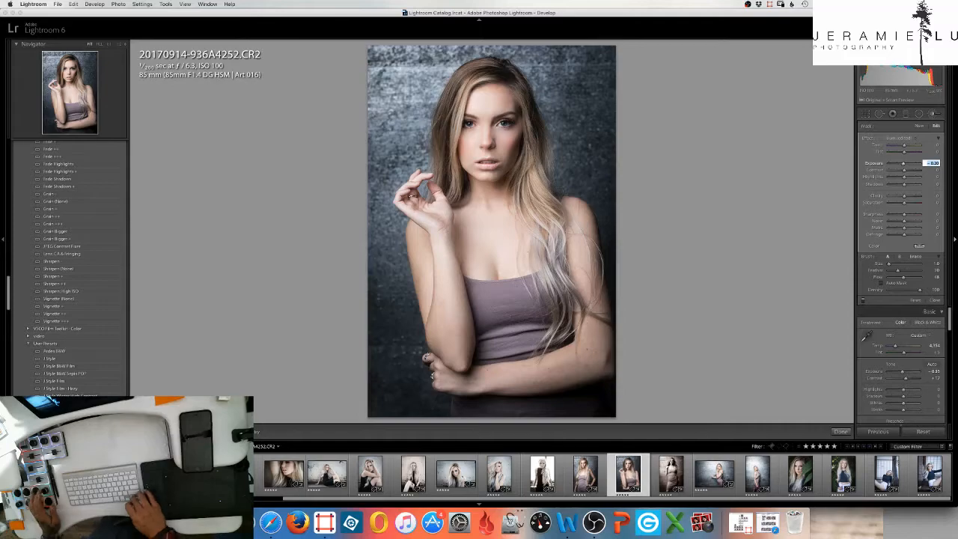
- Compare the portrait, including the softened burn around the face, with its original version
key(backslash)
key(backslash)
key(backslash)
key(backslash)
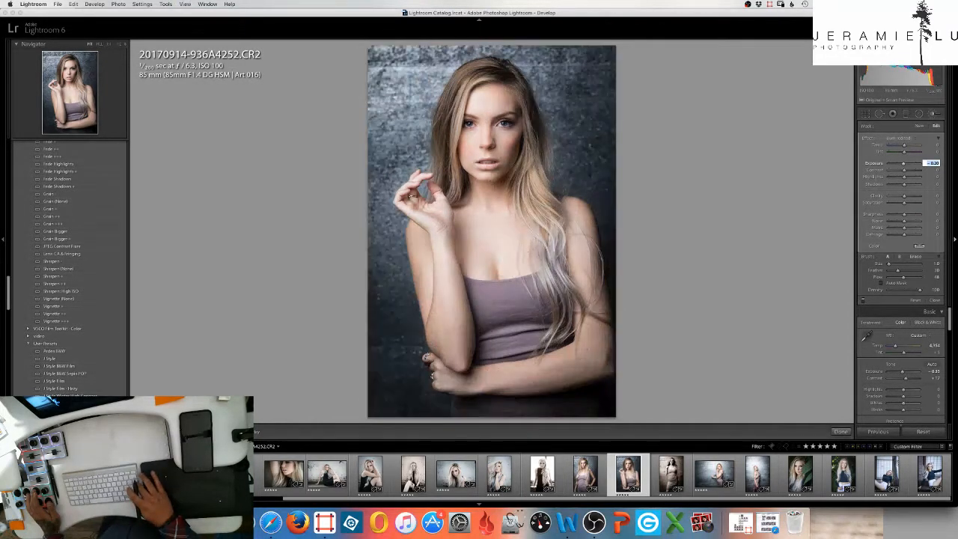
key(backslash)
key(backslash)
key(backslash)
key(backslash)
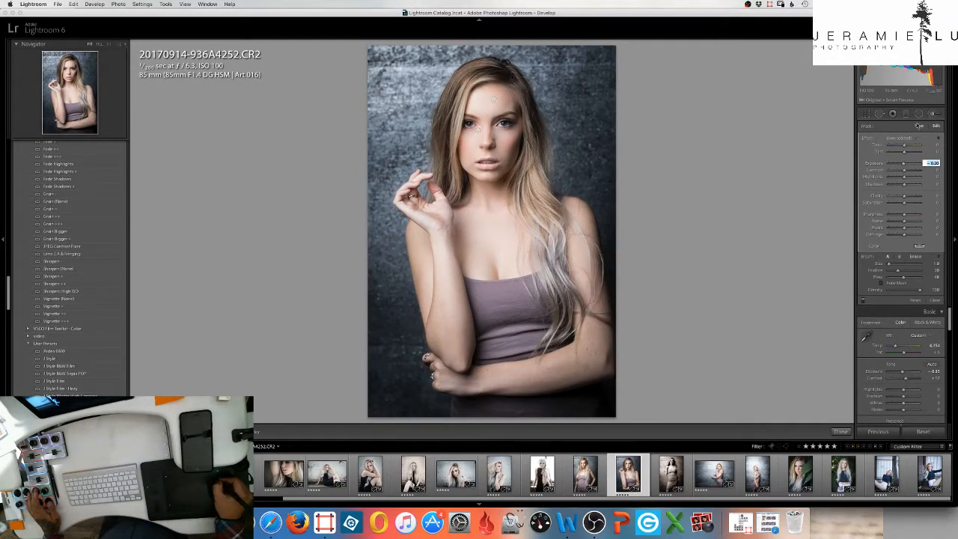
- Brighten the forehead, nose bridge, under-eye area, lip area and chin with a new adjustment brush using the Dodge effect
click(920, 127)
click(896, 139)
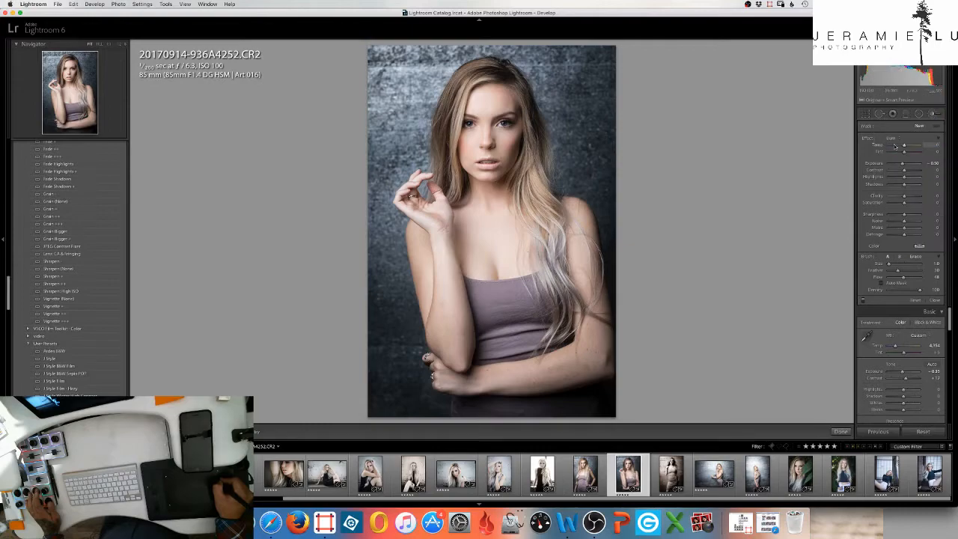
click(897, 139)
click(892, 168)
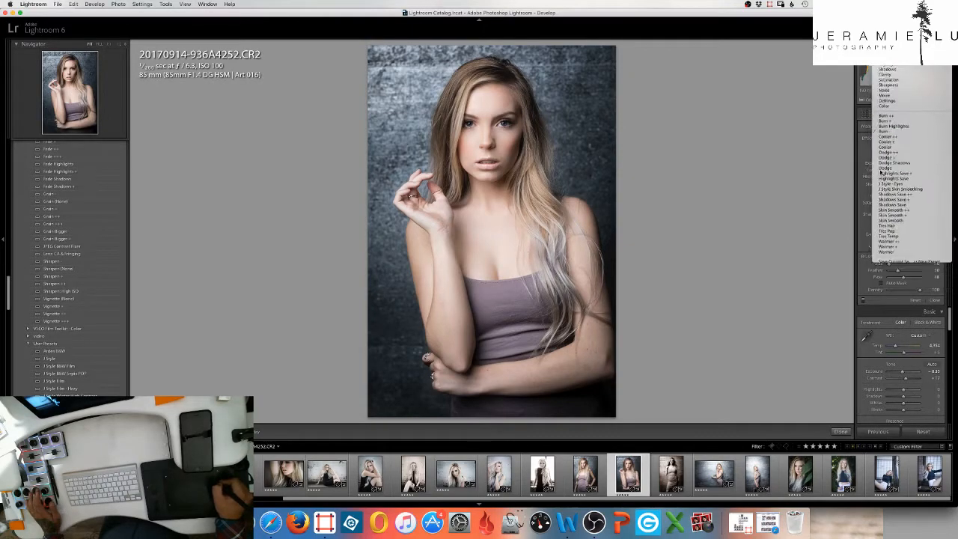
click(903, 138)
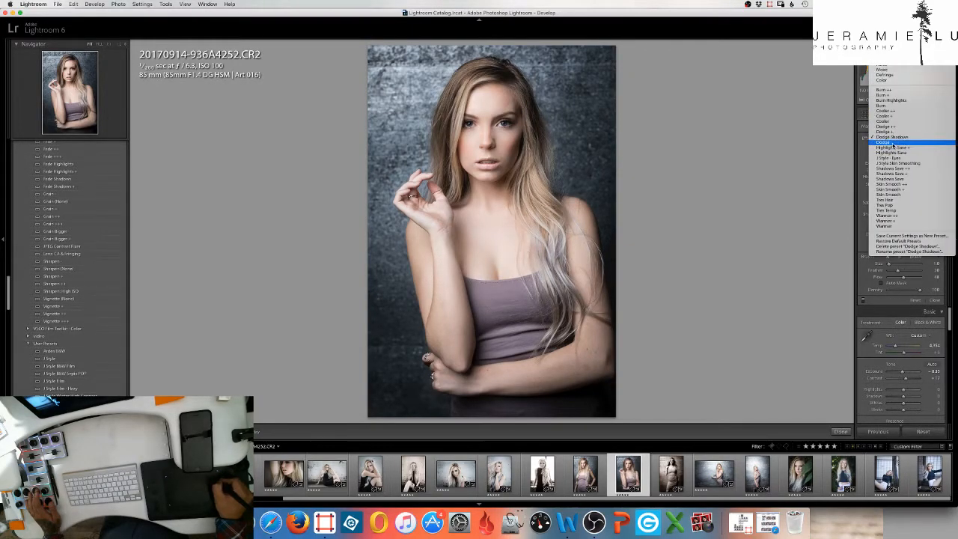
click(894, 162)
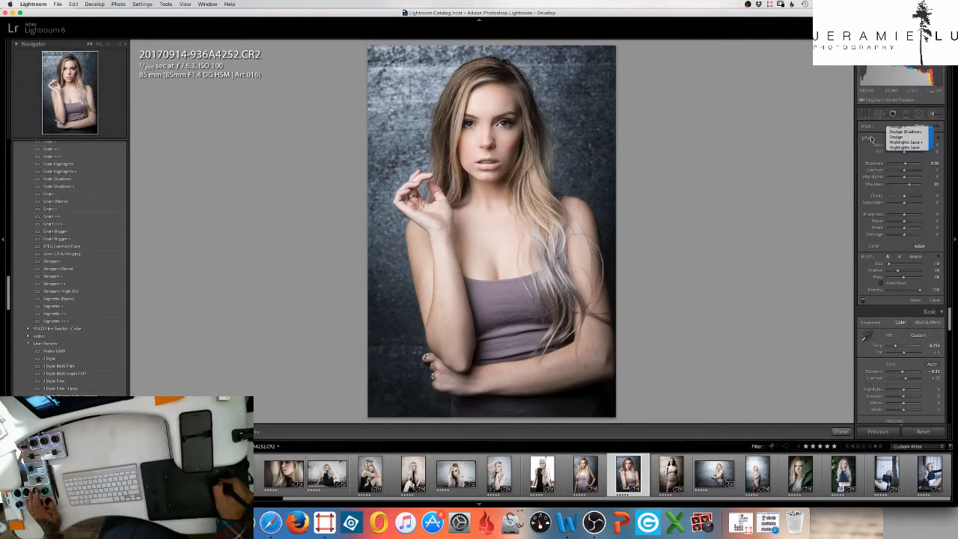
click(475, 102)
drag(486, 126, 487, 138)
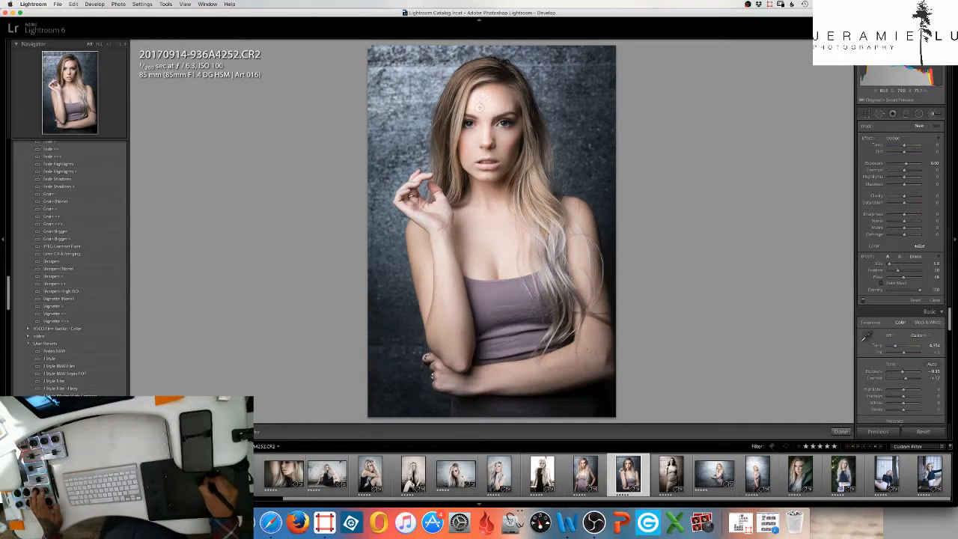
mouse_move(486, 124)
mouse_down()
mouse_move(479, 135)
mouse_move(504, 135)
mouse_up()
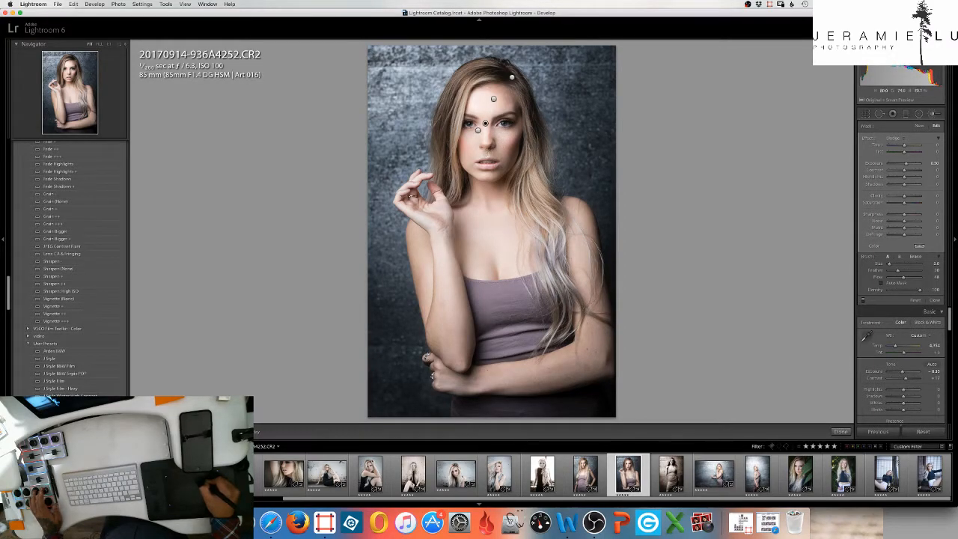
drag(486, 153, 480, 162)
drag(485, 177, 490, 177)
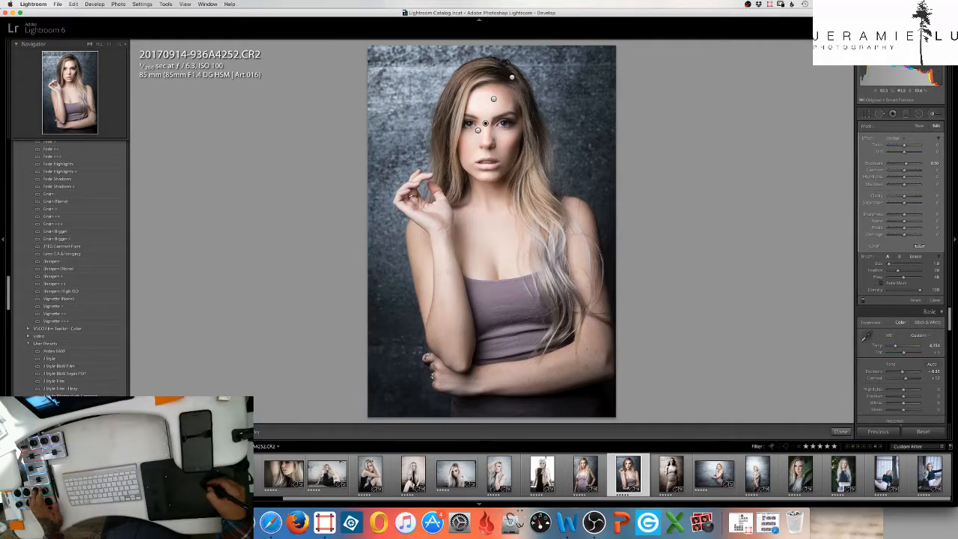
- Darken the shadow at the centre of the chest with an adjustment brush using the Burn effect
click(905, 138)
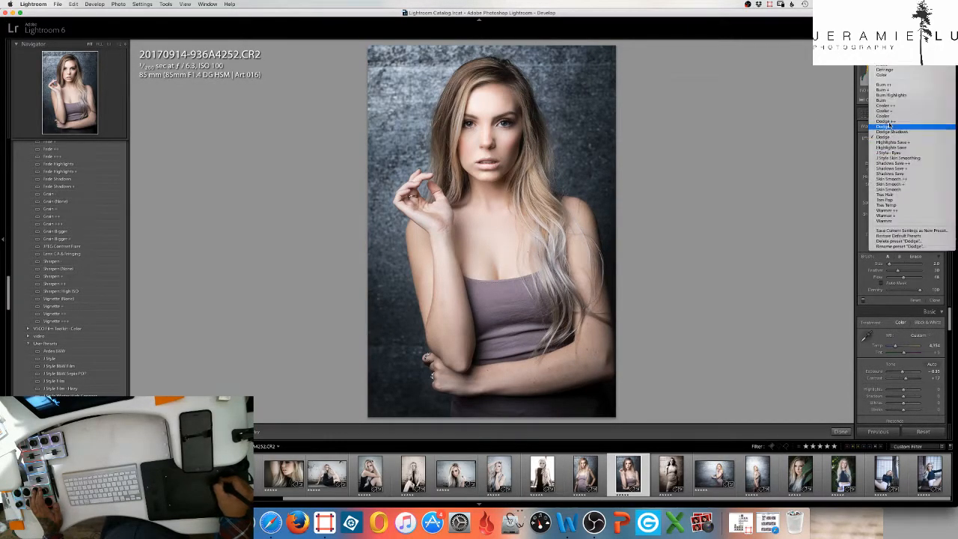
click(882, 101)
mouse_move(498, 278)
mouse_down()
mouse_move(489, 257)
mouse_move(502, 268)
mouse_up()
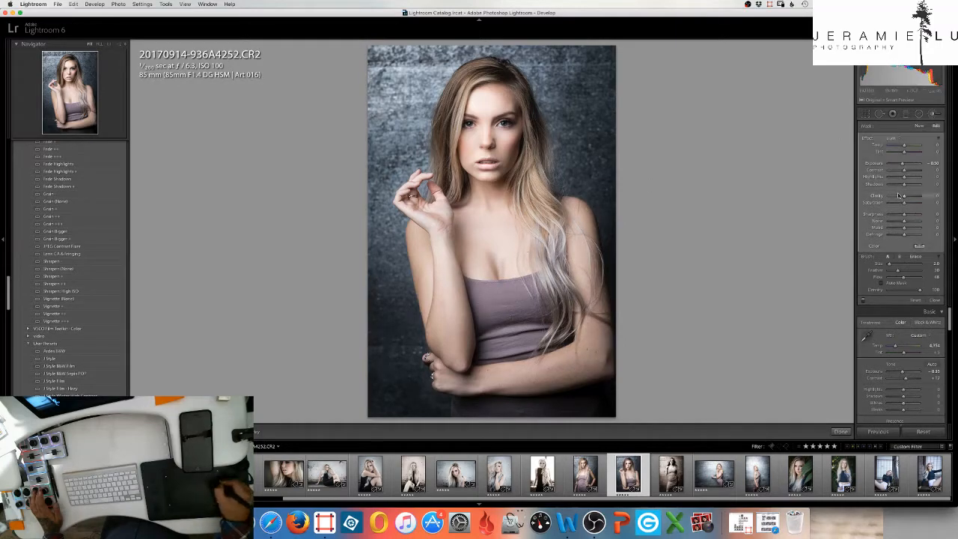
- Soften the chest burn adjustment by setting its exposure to about -0.2
click(933, 162)
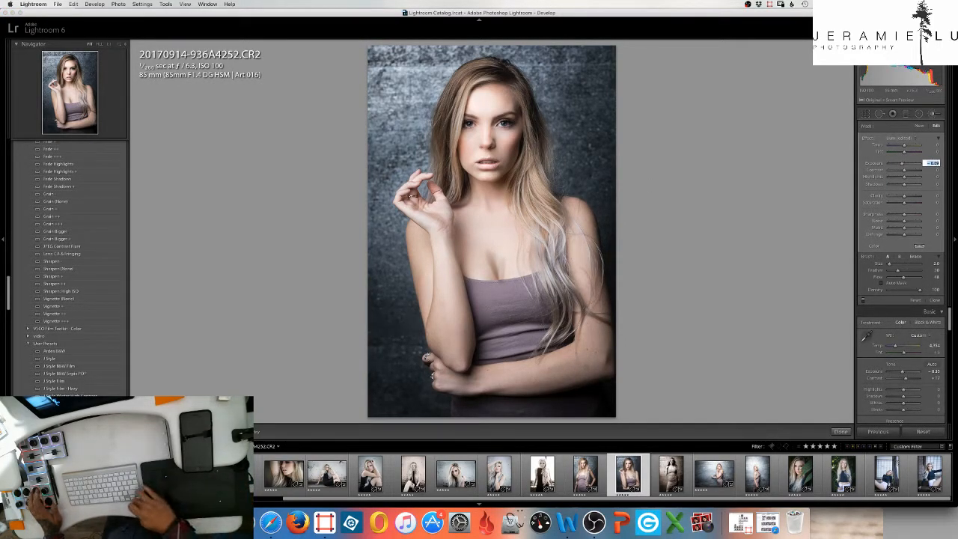
key(Up)
key(Up)
key(Up)
key(Up)
key(Up)
key(Up)
key(Up)
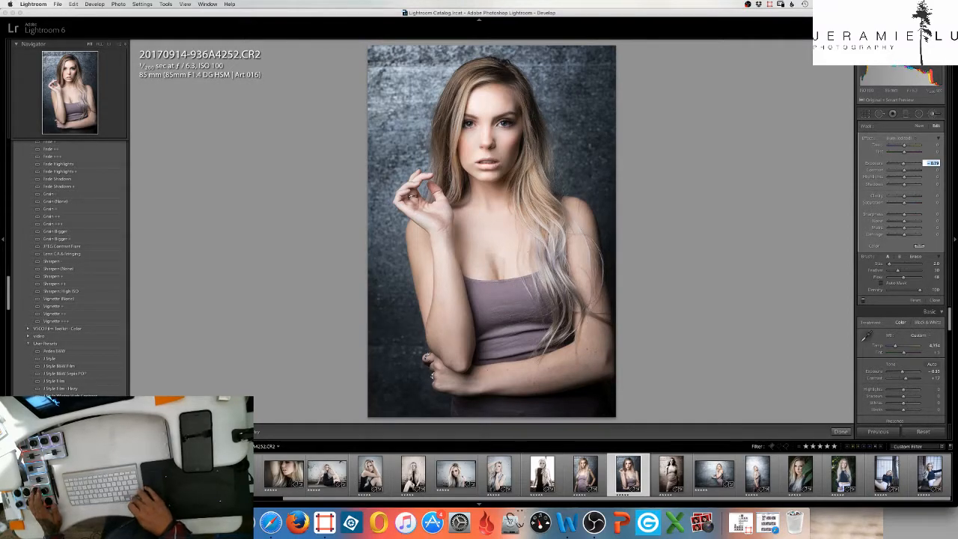
key(Down)
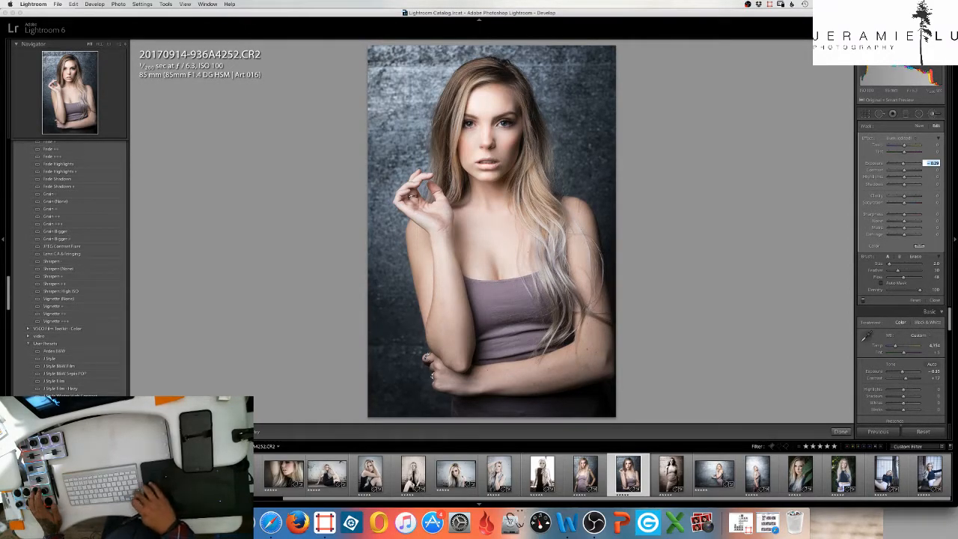
key(Return)
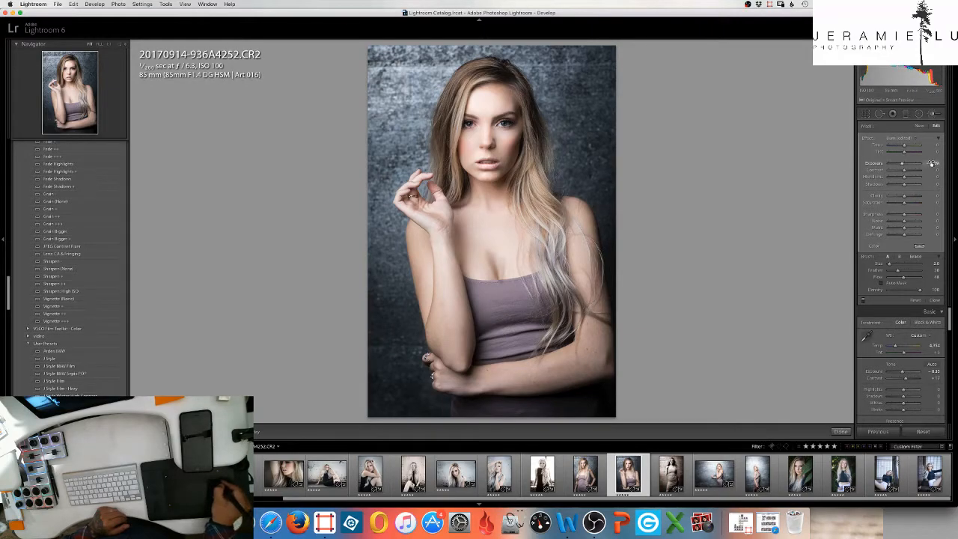
drag(932, 164, 933, 162)
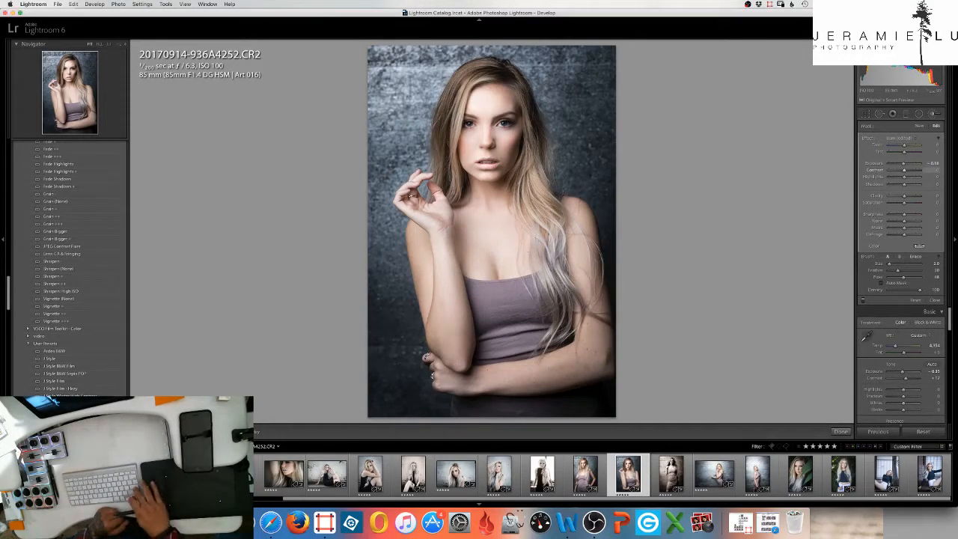
key(Return)
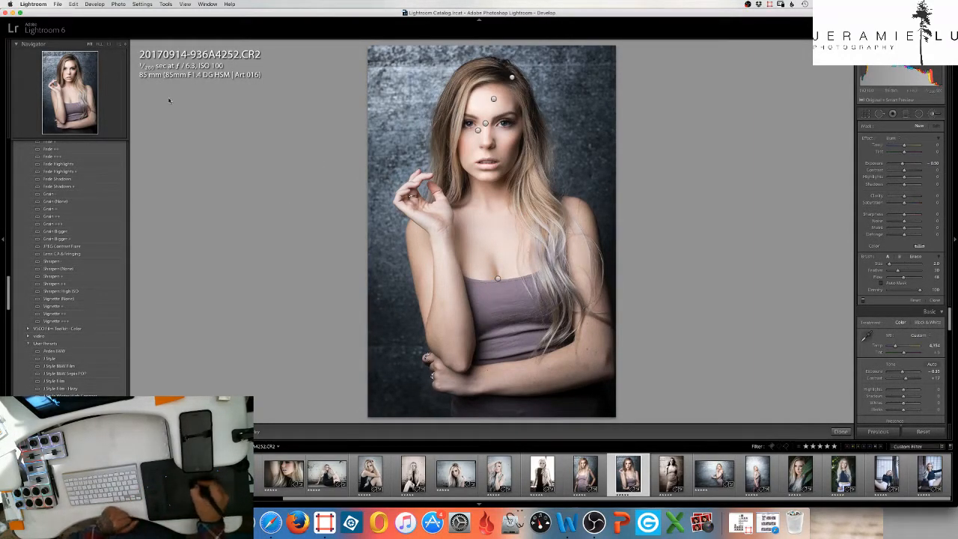
- Brighten the irises of both eyes with a new adjustment brush using the Dodge effect
key(z)
drag(392, 203, 680, 180)
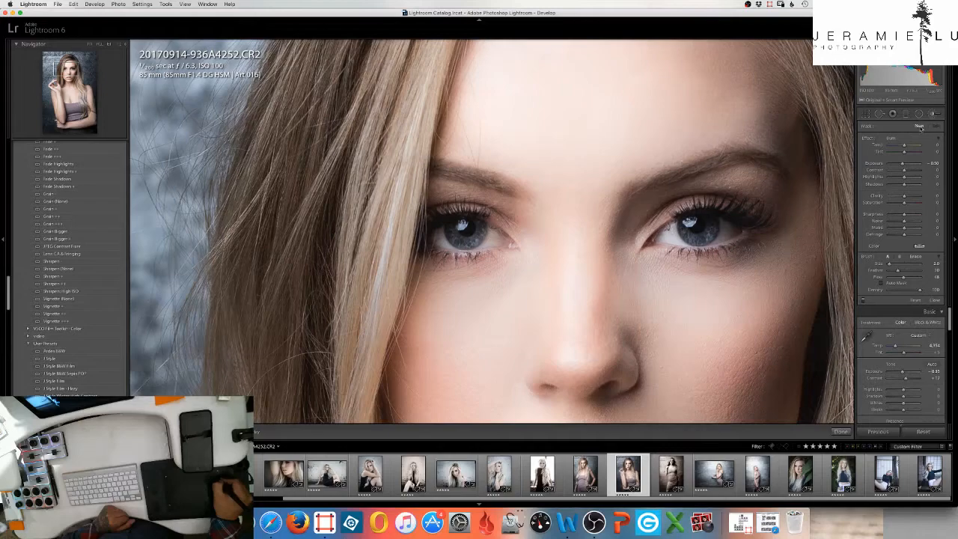
click(891, 138)
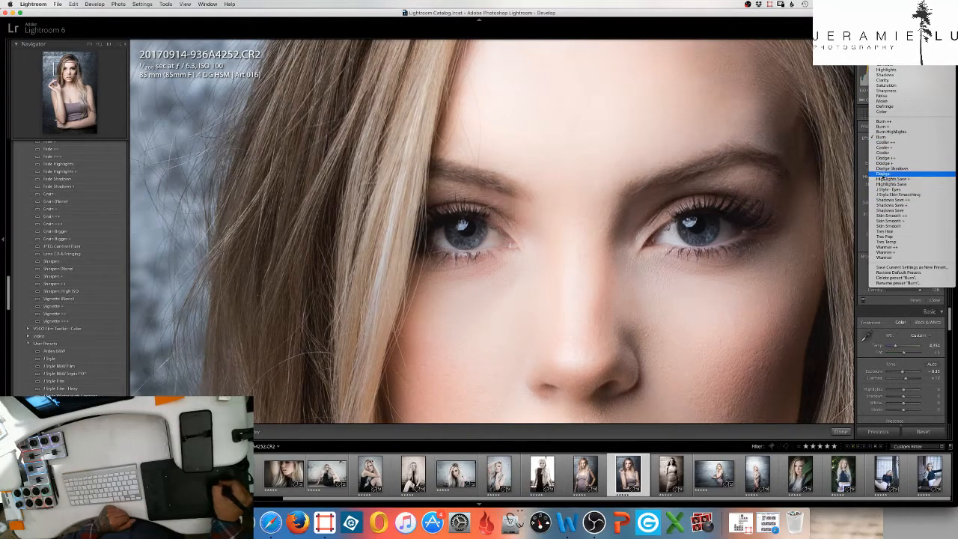
click(883, 174)
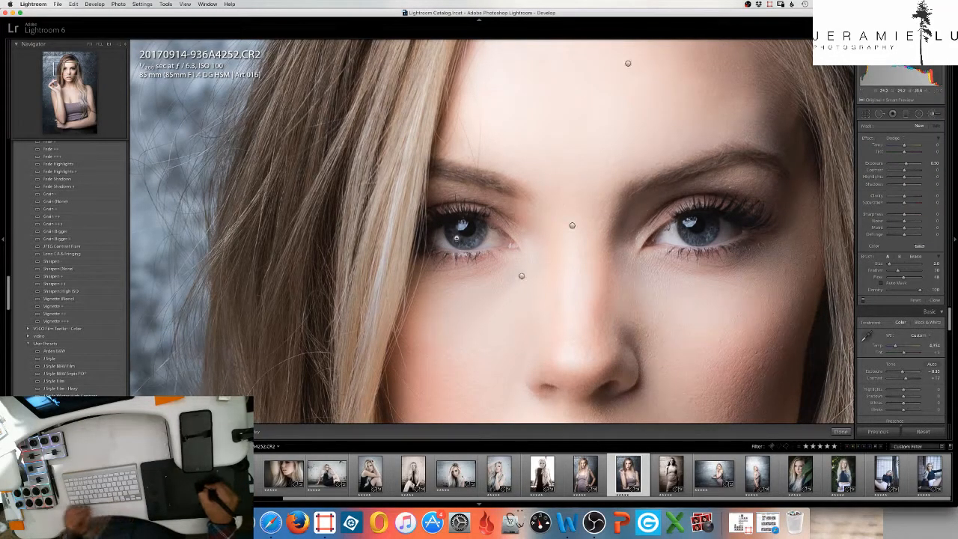
drag(480, 234, 467, 241)
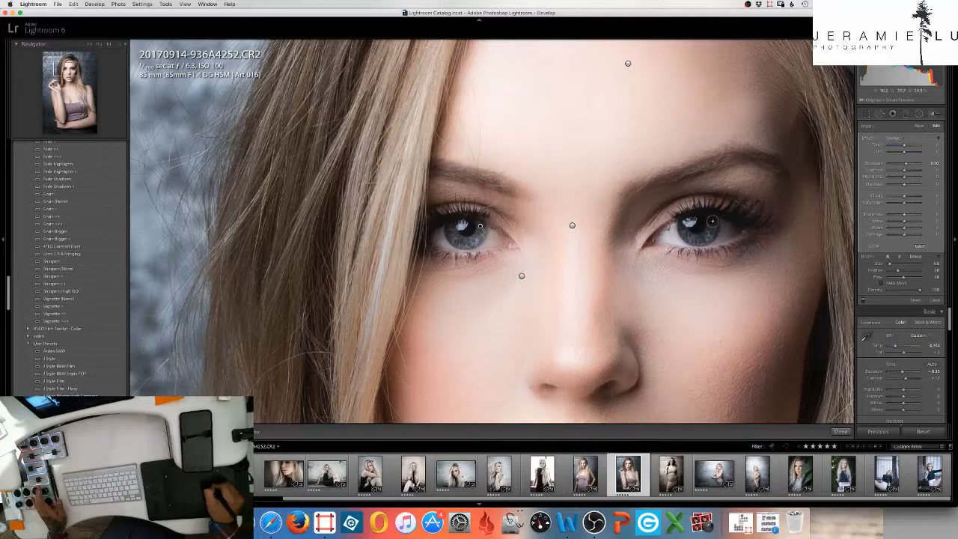
mouse_move(711, 223)
mouse_down()
mouse_move(692, 231)
mouse_move(700, 225)
mouse_up()
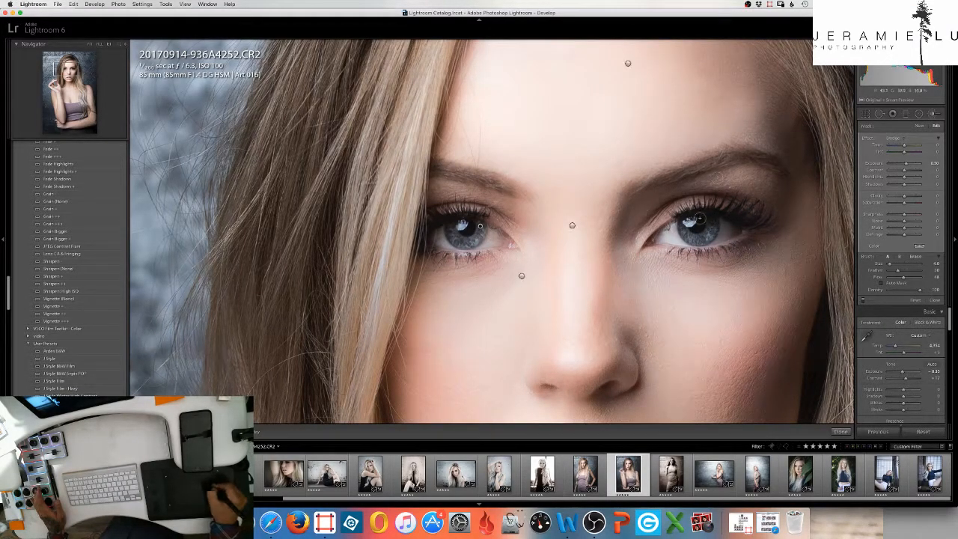
key(z)
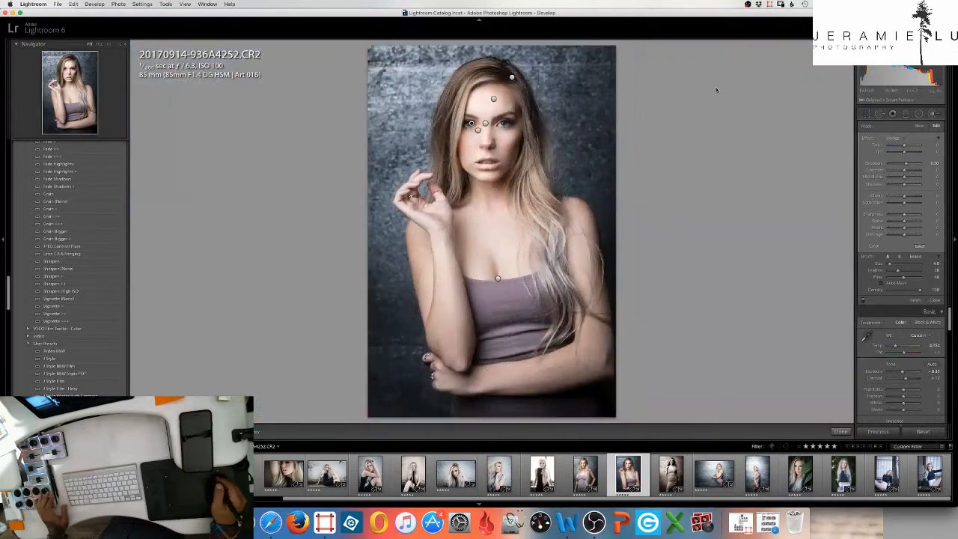
key(k)
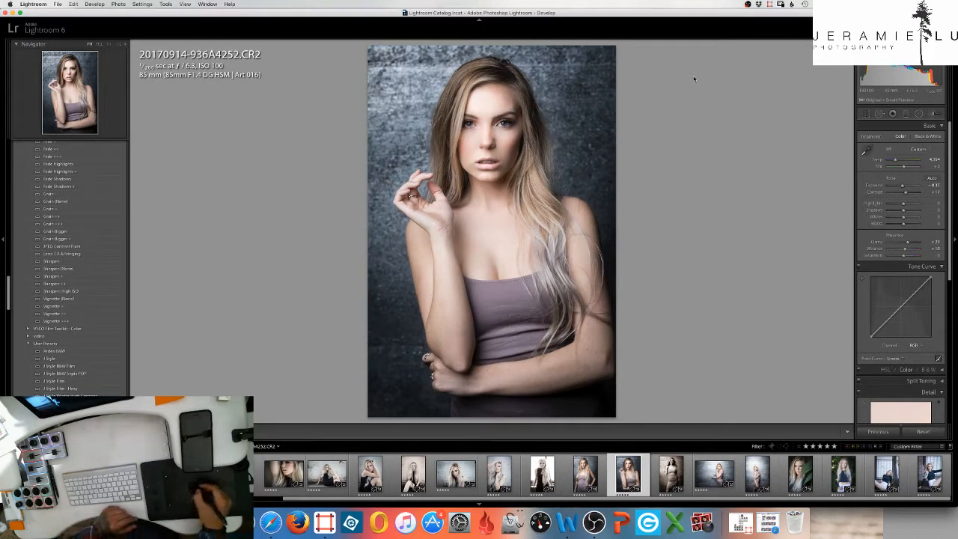
- Reselect the eye dodge adjustment and set its exposure to 0.30
click(934, 114)
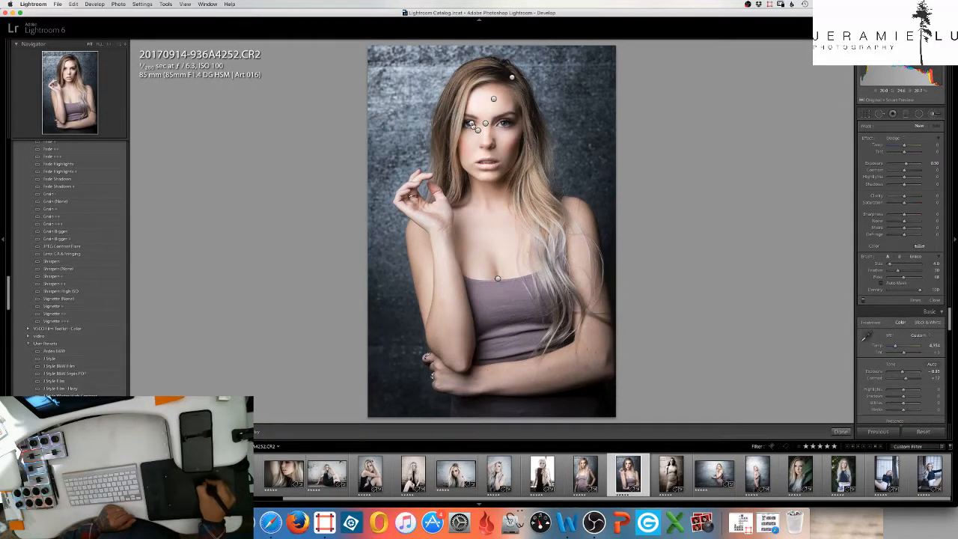
click(471, 123)
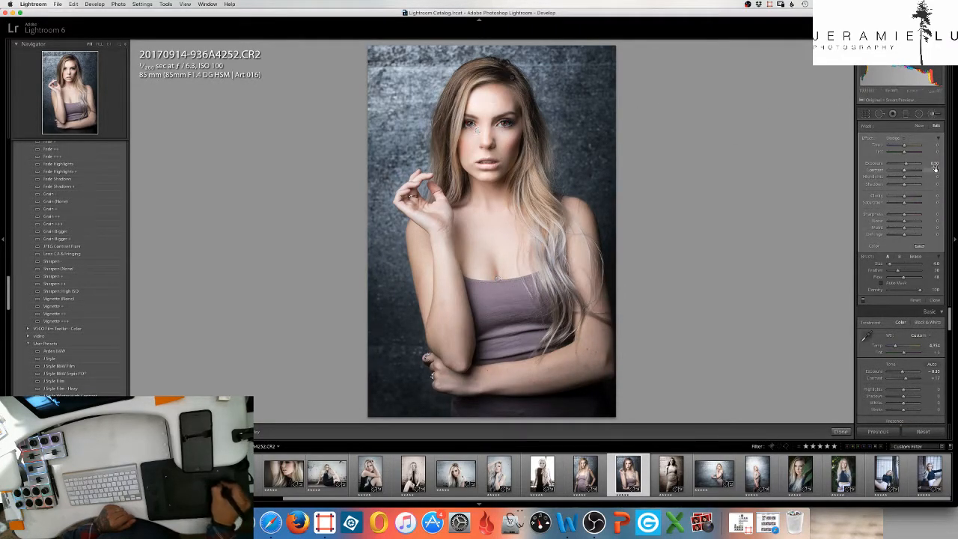
key(Down)
key(Down)
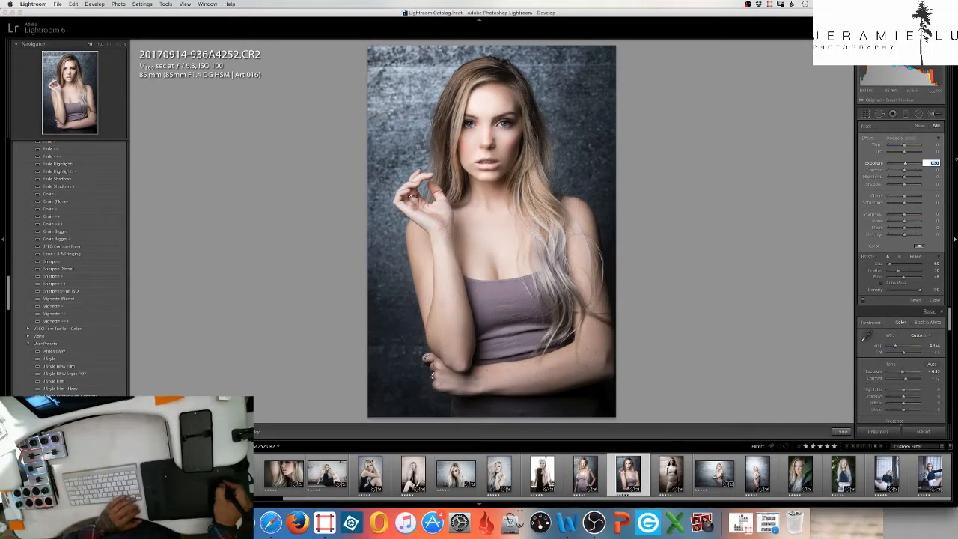
key(Return)
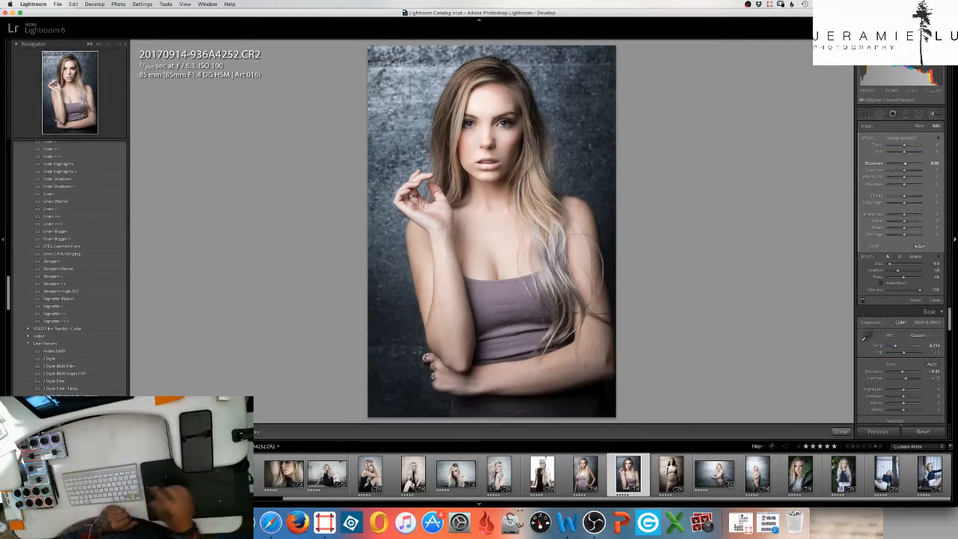
- Compare the retouched portrait with its original before version
key(backslash)
key(backslash)
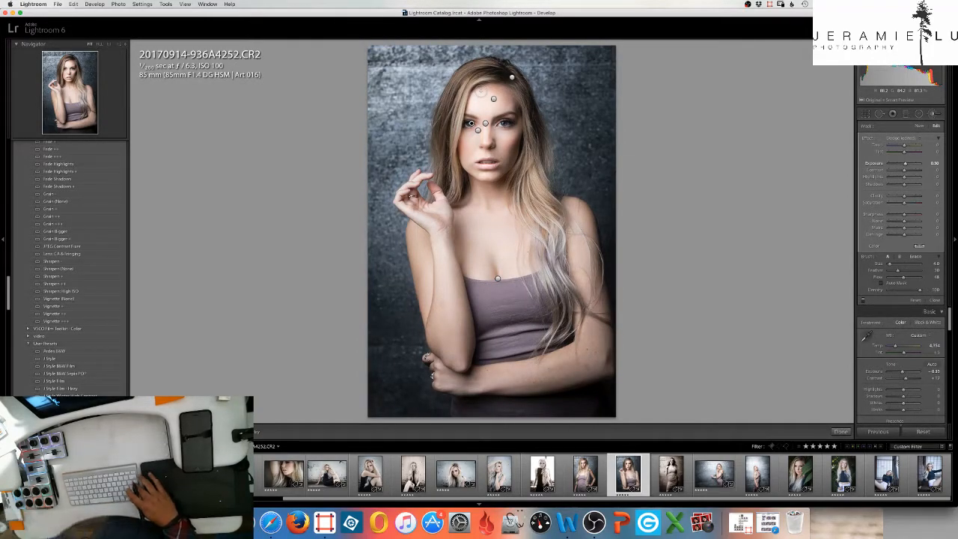
key(backslash)
key(backslash)
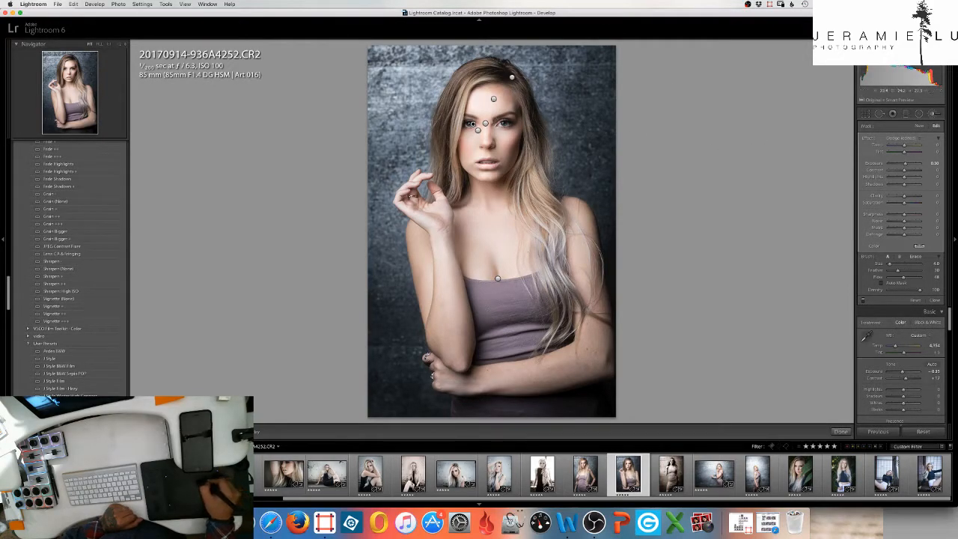
- Undo the last move of the adjustment brush
click(73, 4)
mouse_move(84, 10)
click(83, 13)
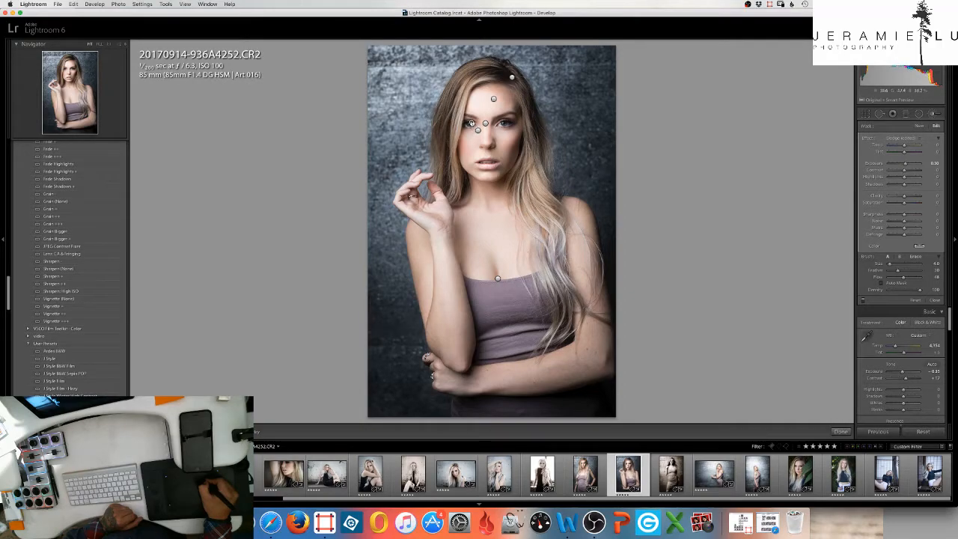
click(73, 3)
click(85, 15)
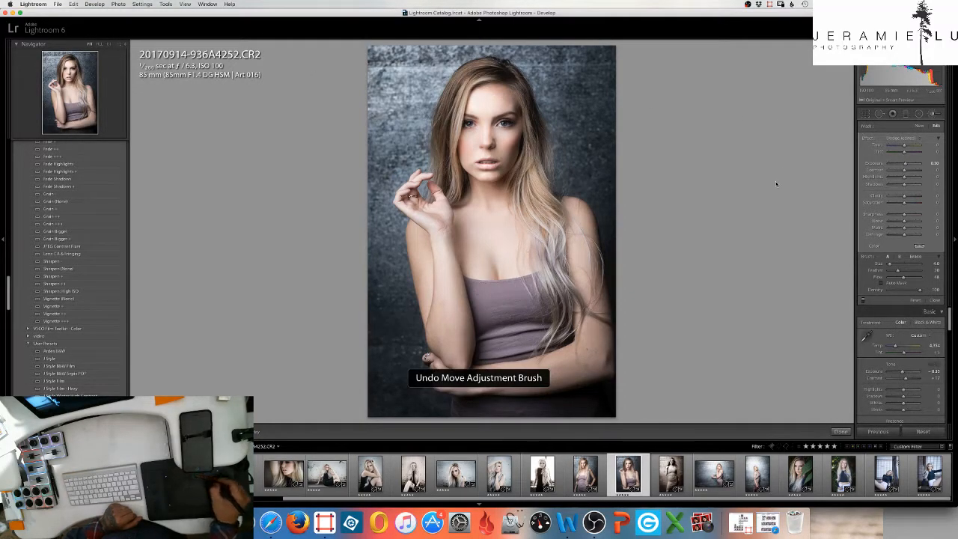
- Brighten the hair around the face and down over the shoulder with a new adjustment brush using the Dodge effect
click(920, 127)
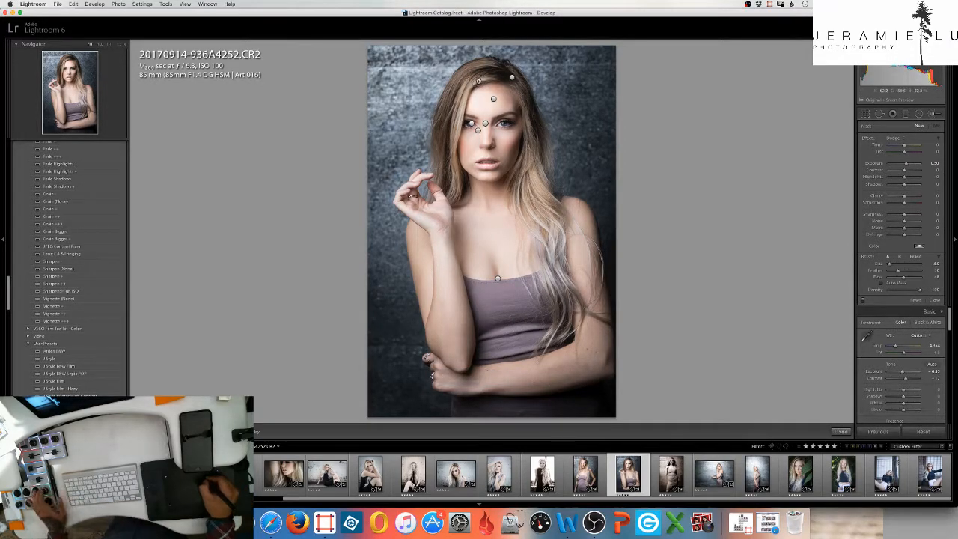
key(bracketleft)
drag(491, 79, 470, 88)
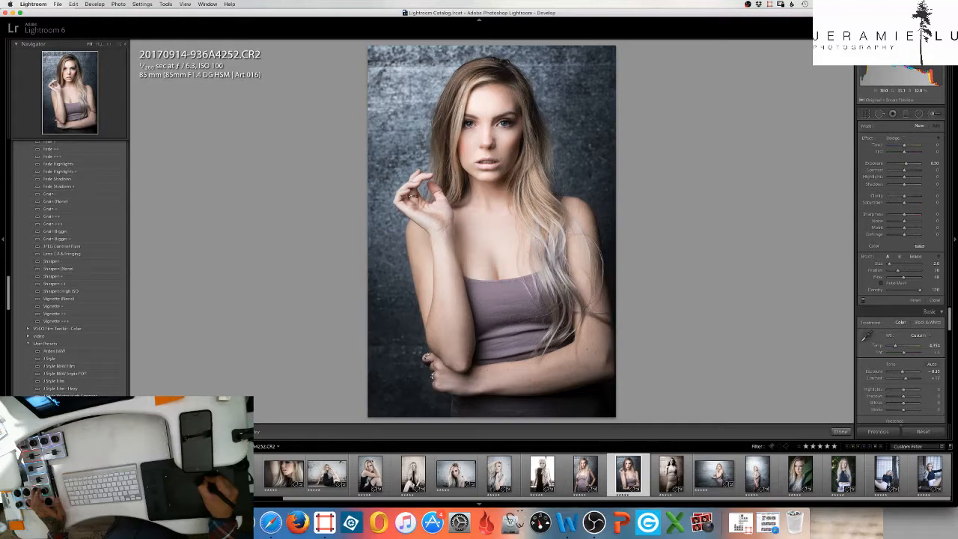
drag(457, 112, 451, 139)
key(bracketright)
key(bracketright)
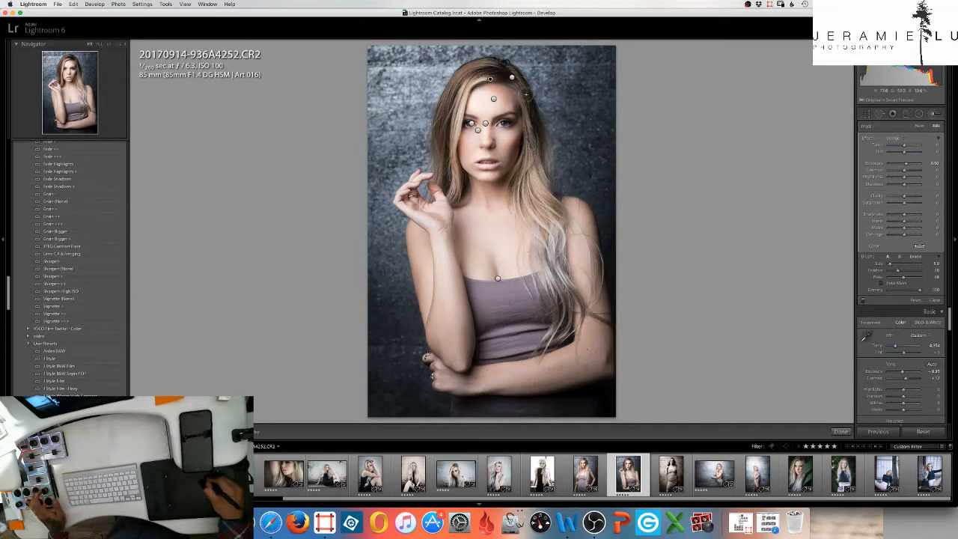
mouse_move(518, 84)
mouse_down()
mouse_move(528, 104)
mouse_move(526, 196)
mouse_move(559, 271)
mouse_up()
mouse_move(485, 65)
mouse_down()
mouse_move(451, 89)
mouse_move(443, 136)
mouse_up()
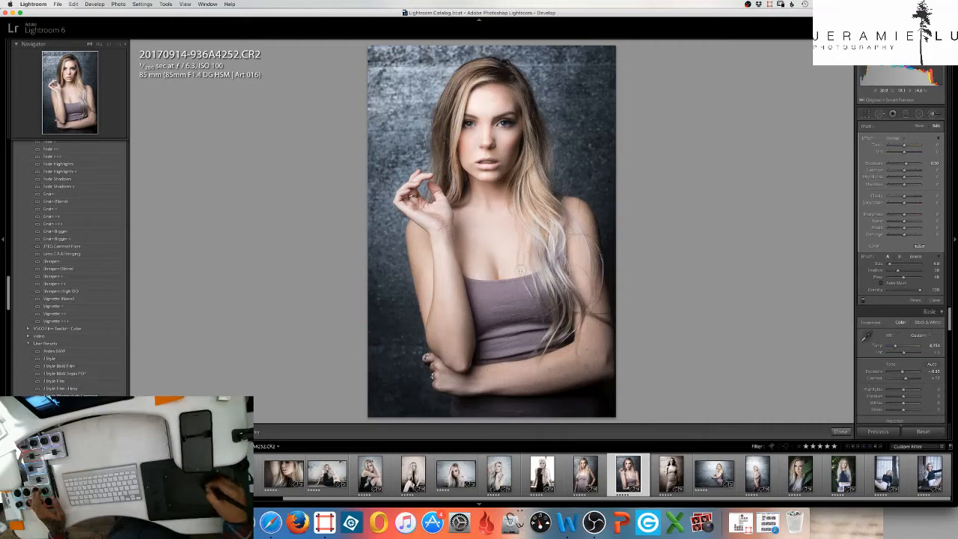
key(])
mouse_move(470, 187)
mouse_down()
mouse_move(481, 217)
mouse_move(474, 227)
mouse_move(509, 232)
mouse_up()
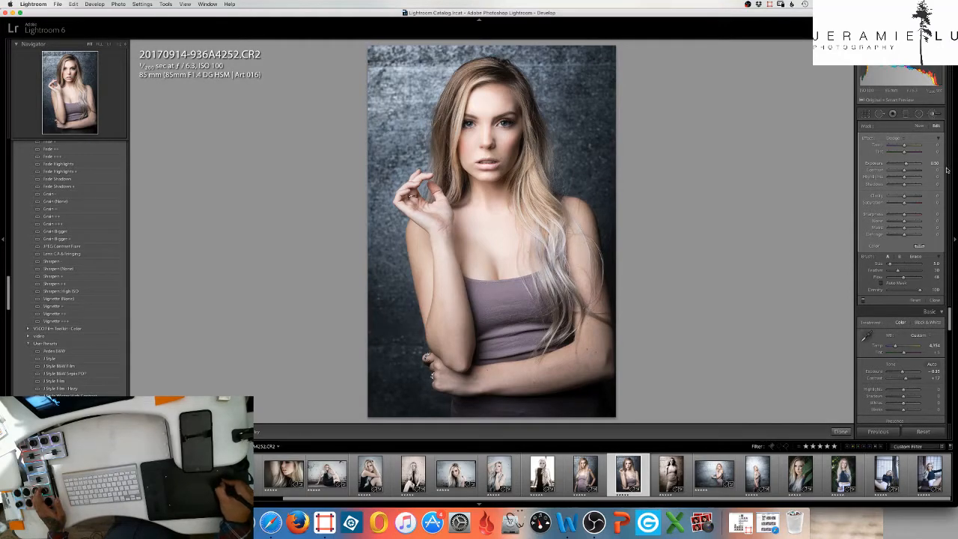
- Set the hair dodge adjustment's exposure to 0.30
click(933, 163)
key(Down)
key(Down)
key(Down)
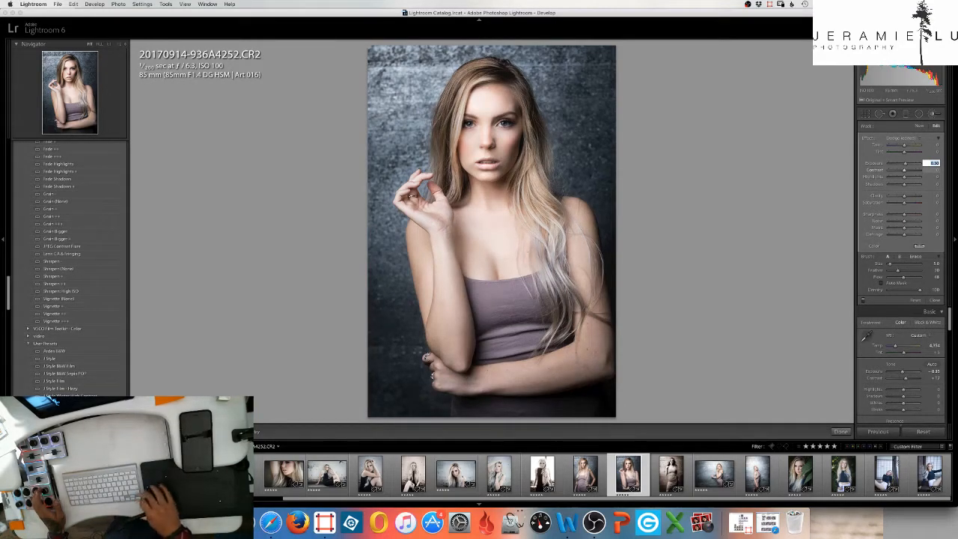
key(Return)
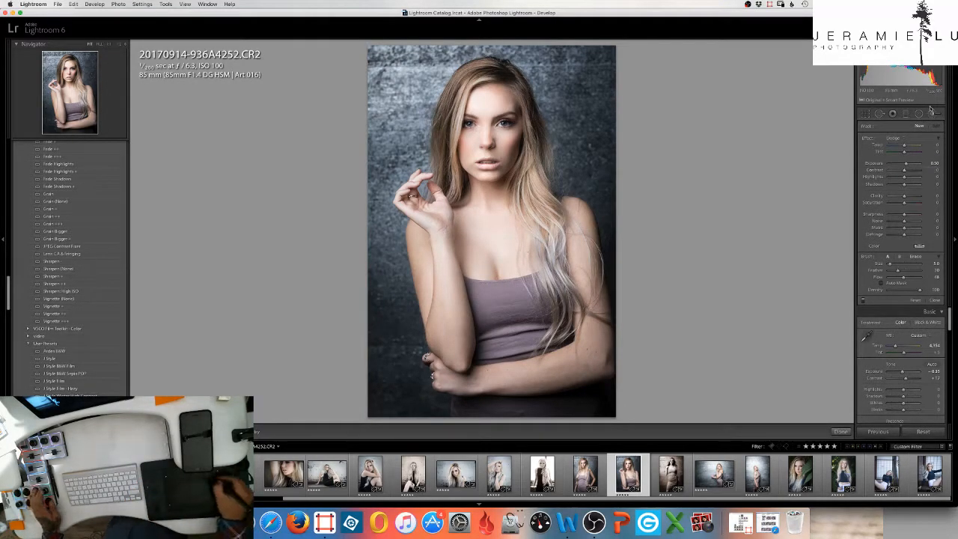
- Add definition to the hair with a new adjustment brush using the Clarity effect
click(899, 140)
click(847, 135)
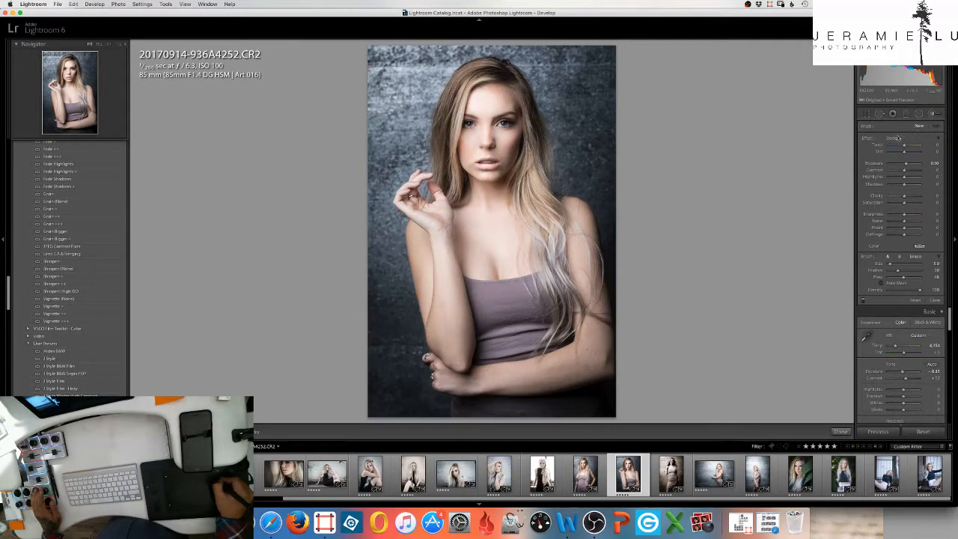
click(895, 142)
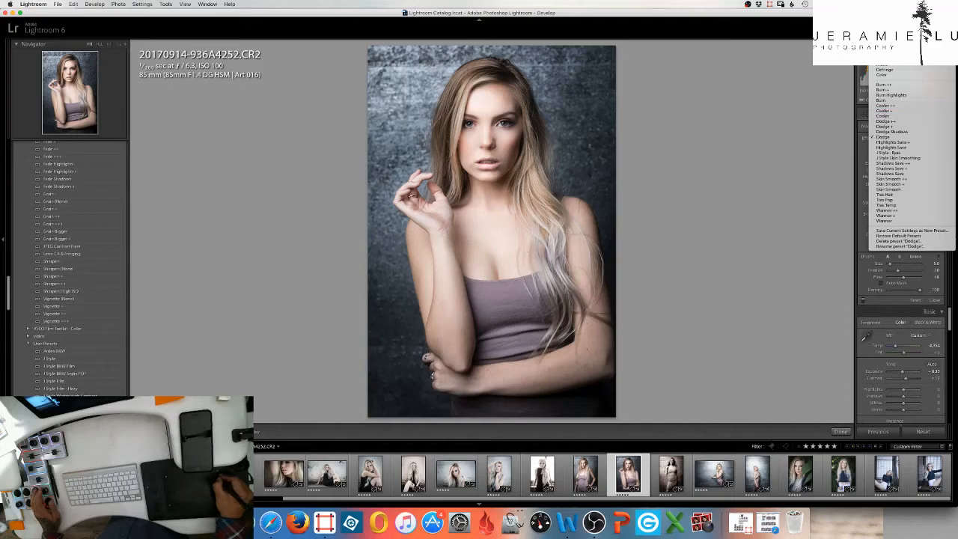
click(891, 50)
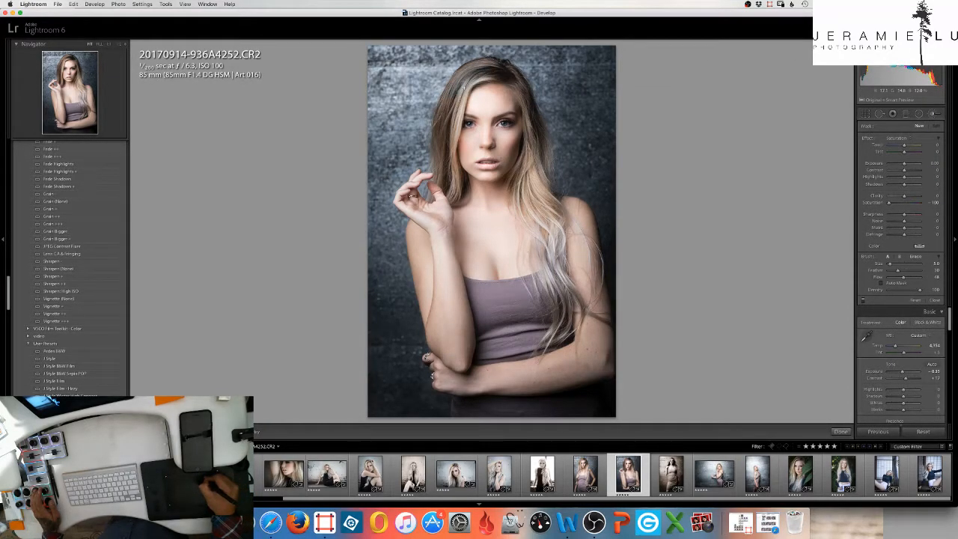
click(895, 138)
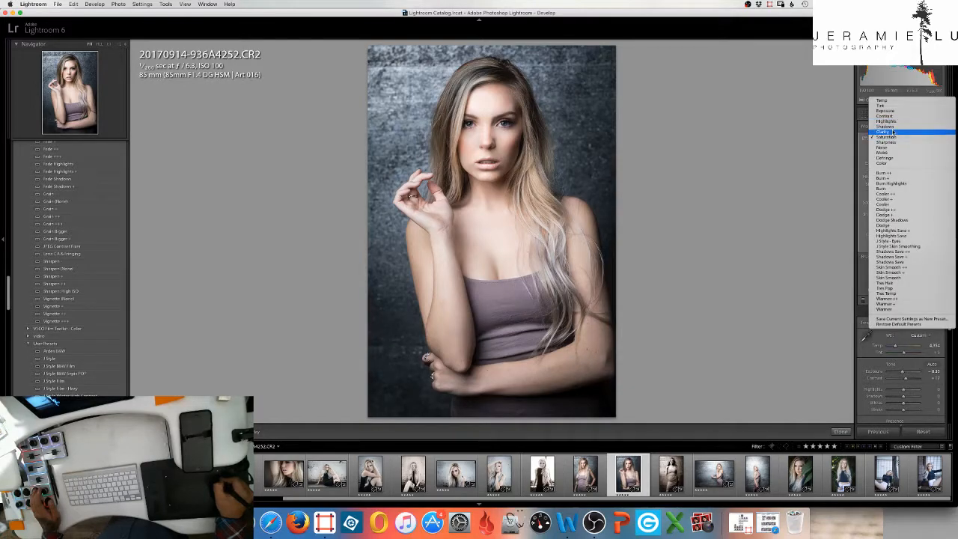
click(893, 133)
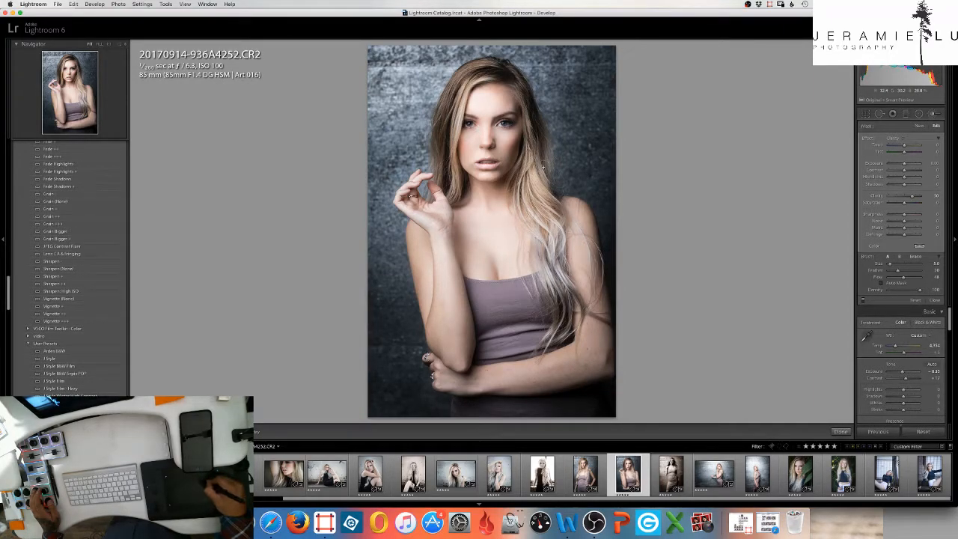
drag(492, 81, 489, 70)
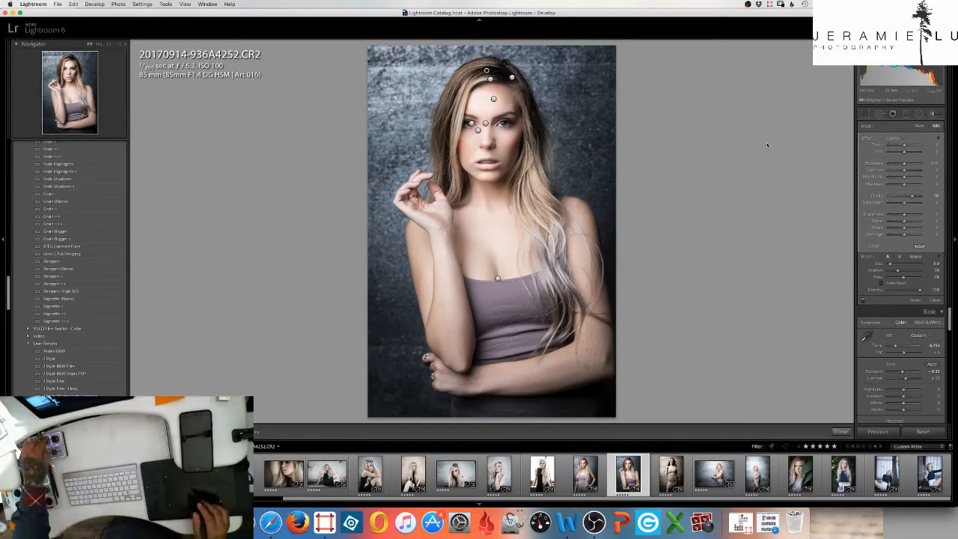
- Close the adjustment brush and lower the portrait's overall Shadows to about -80
key(super+8)
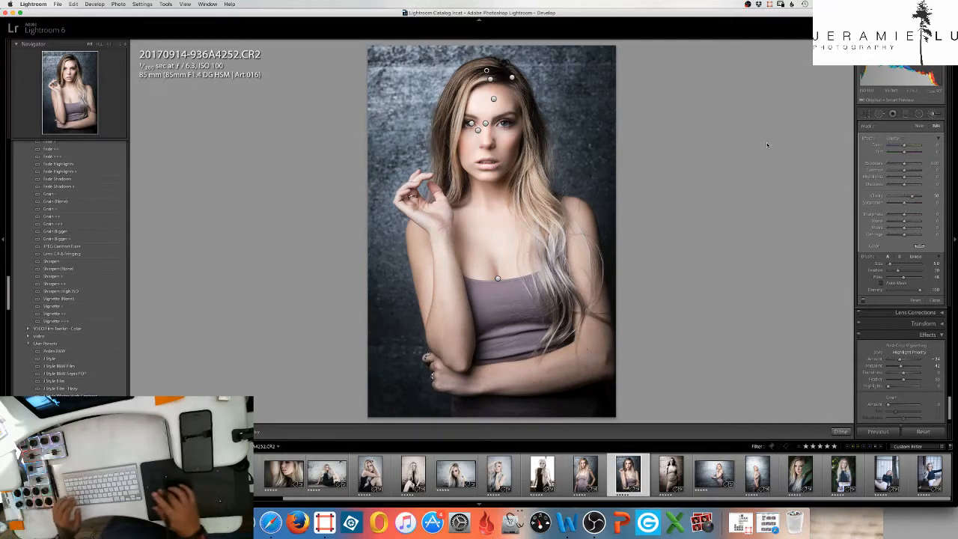
click(933, 114)
key(super+1)
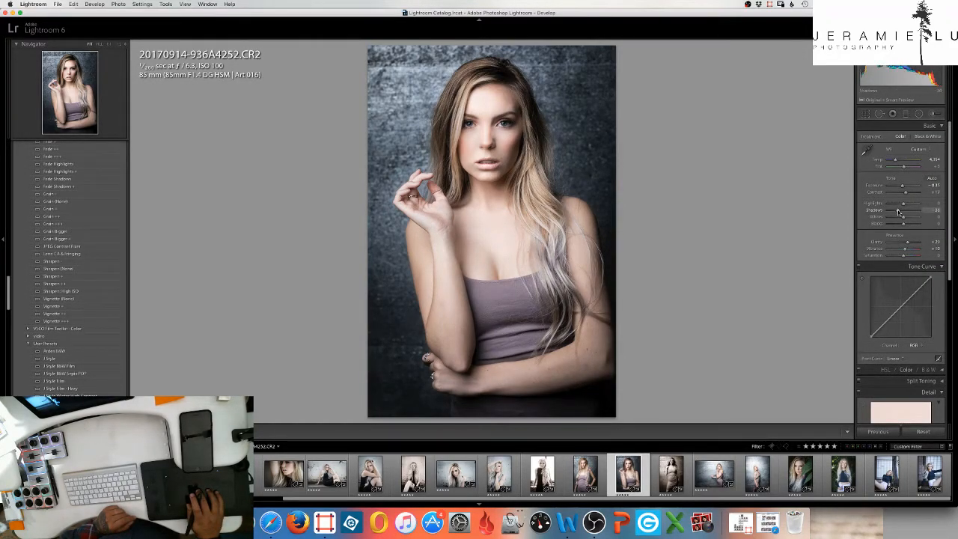
drag(895, 211, 890, 212)
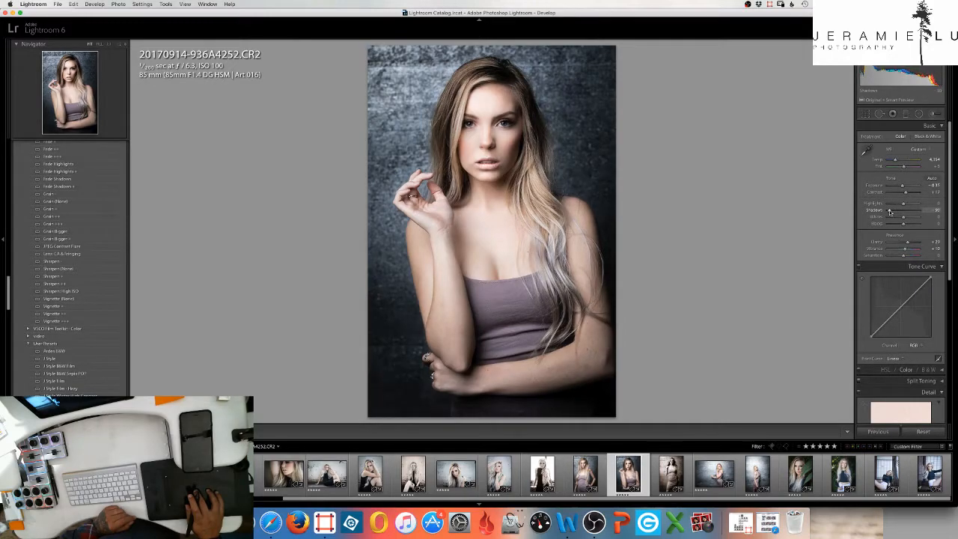